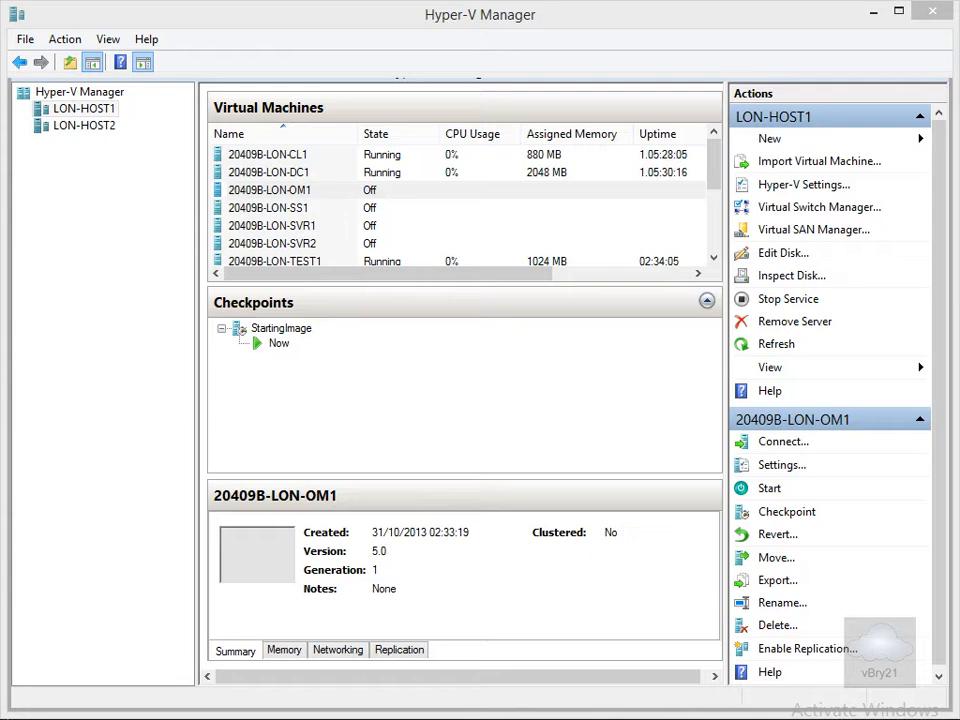
Enable LON-HOST1 as a Replica server using Kerberos (HTTP) authentication, allowing replication from any authenticated server.
left_click(110, 108)
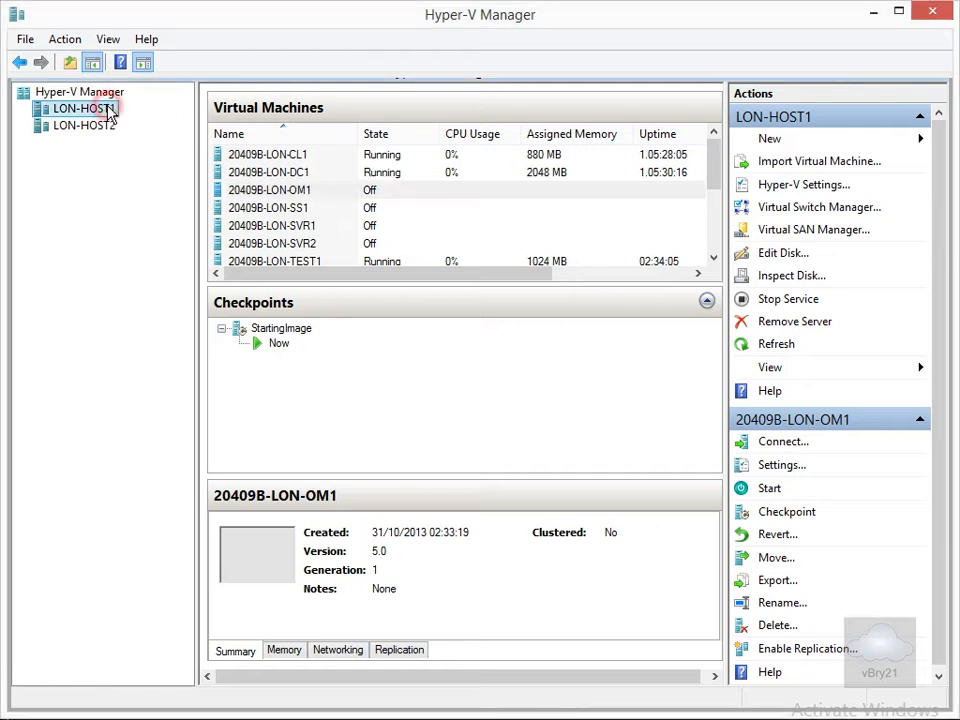
left_click(797, 187)
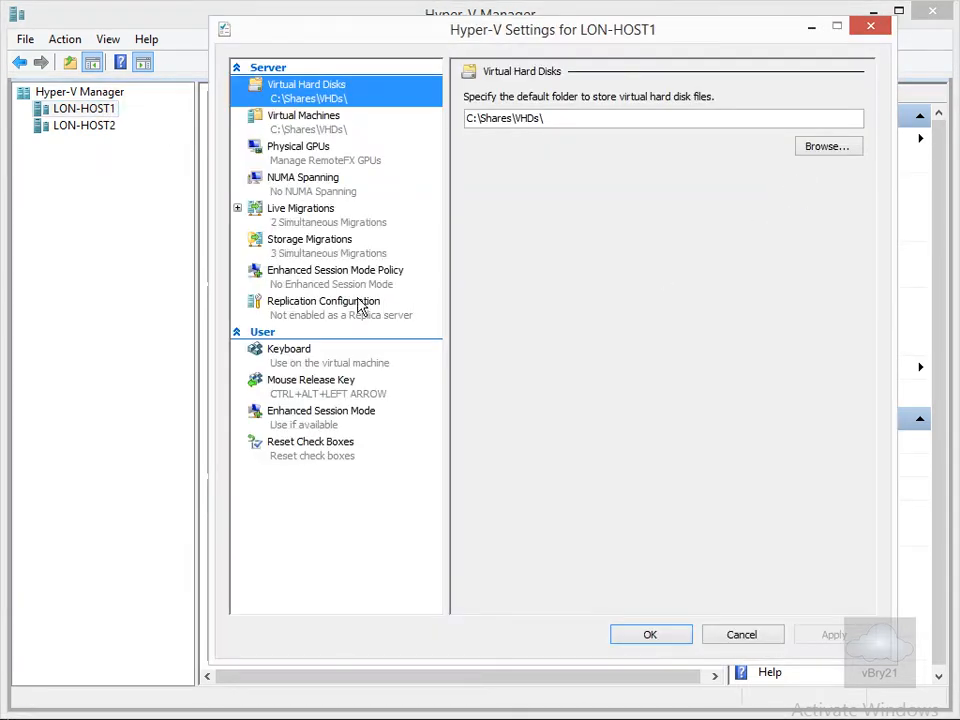
left_click(338, 303)
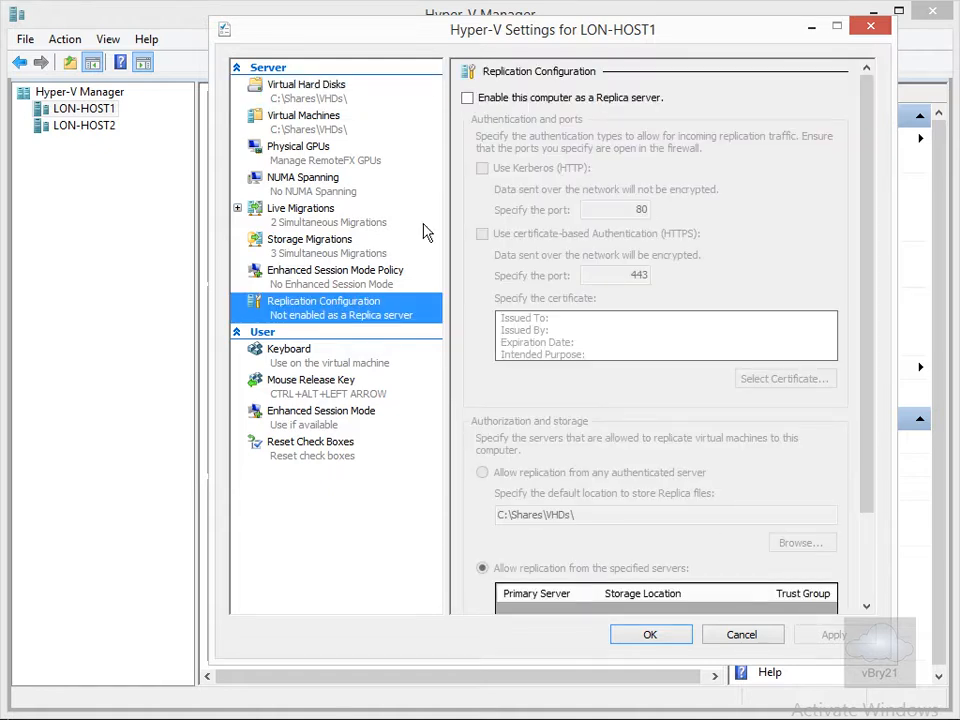
left_click(467, 98)
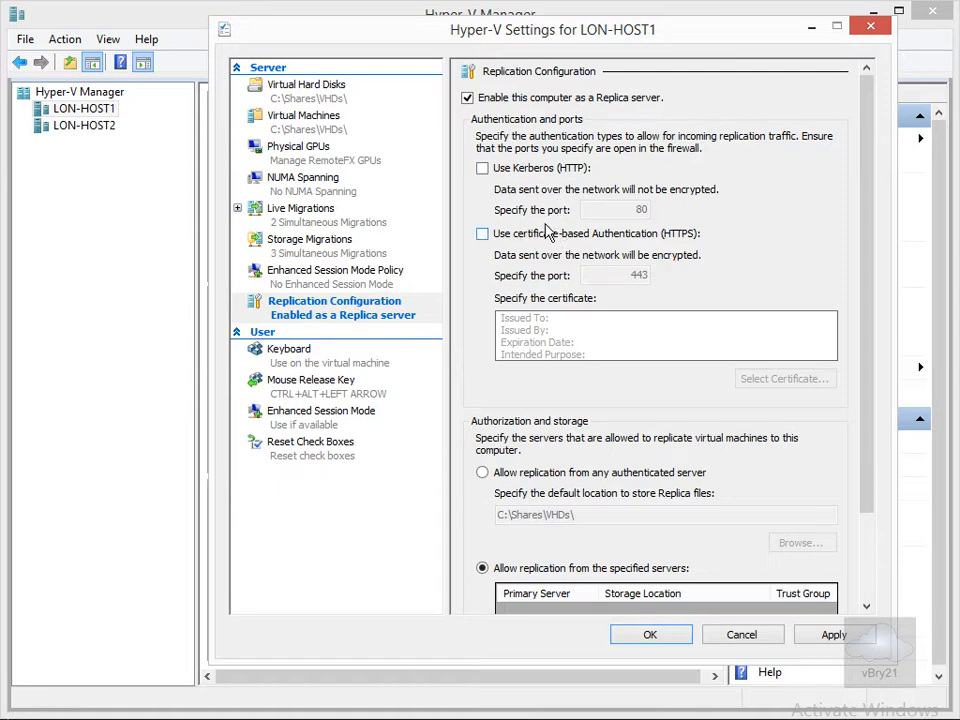
left_click(485, 170)
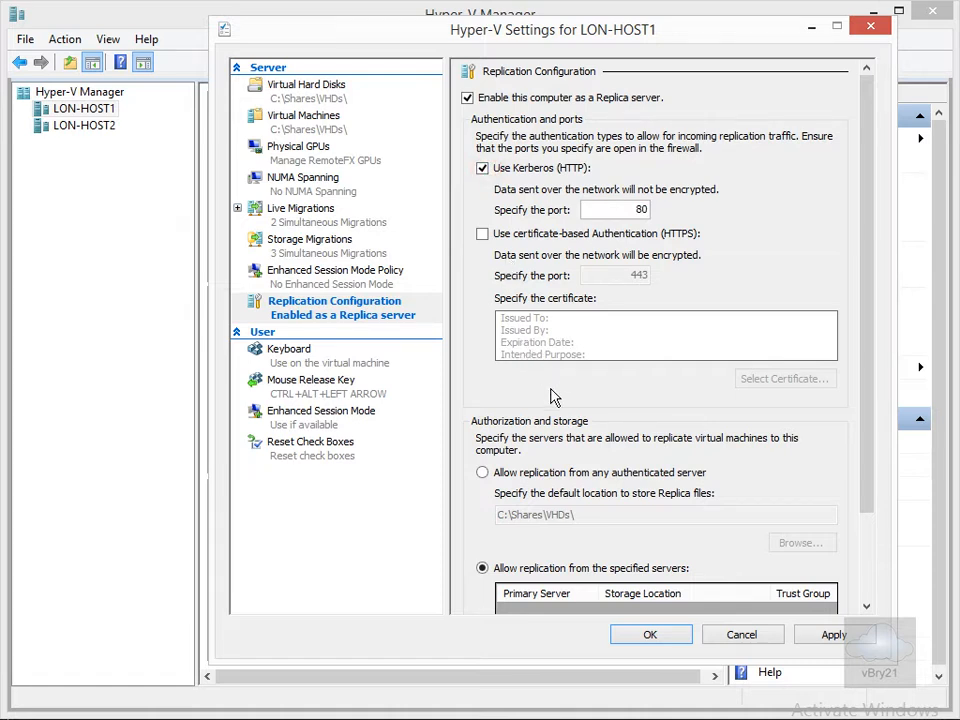
left_click(483, 474)
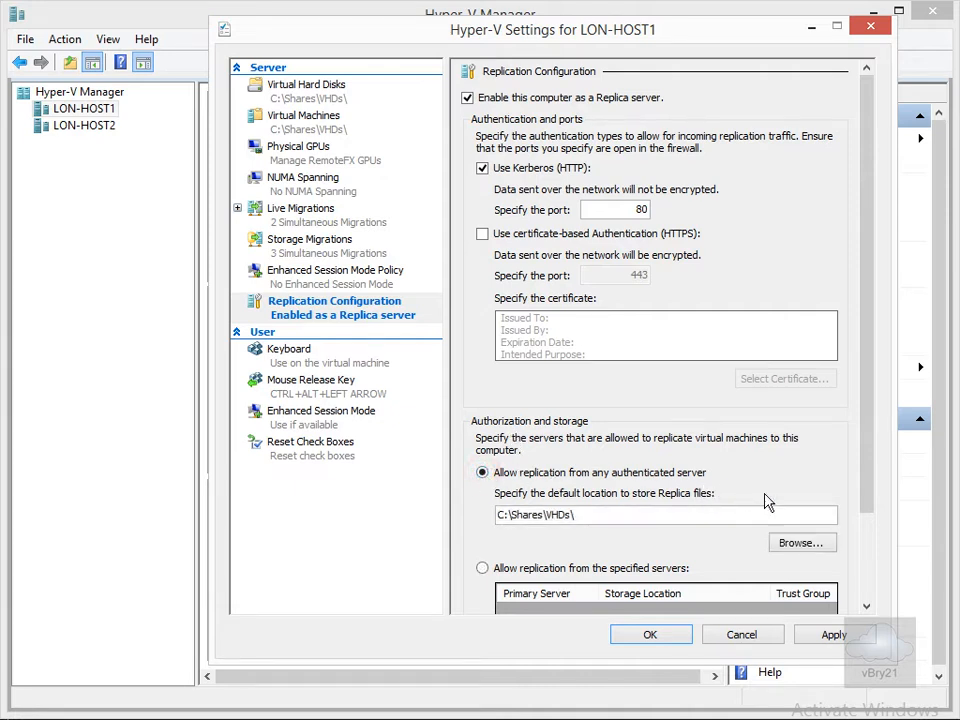
Set LON-HOST1's default Replica file location to C:\Shares\replicated and save the Hyper-V settings, acknowledging the firewall notice.
left_click_drag(868, 497, 870, 594)
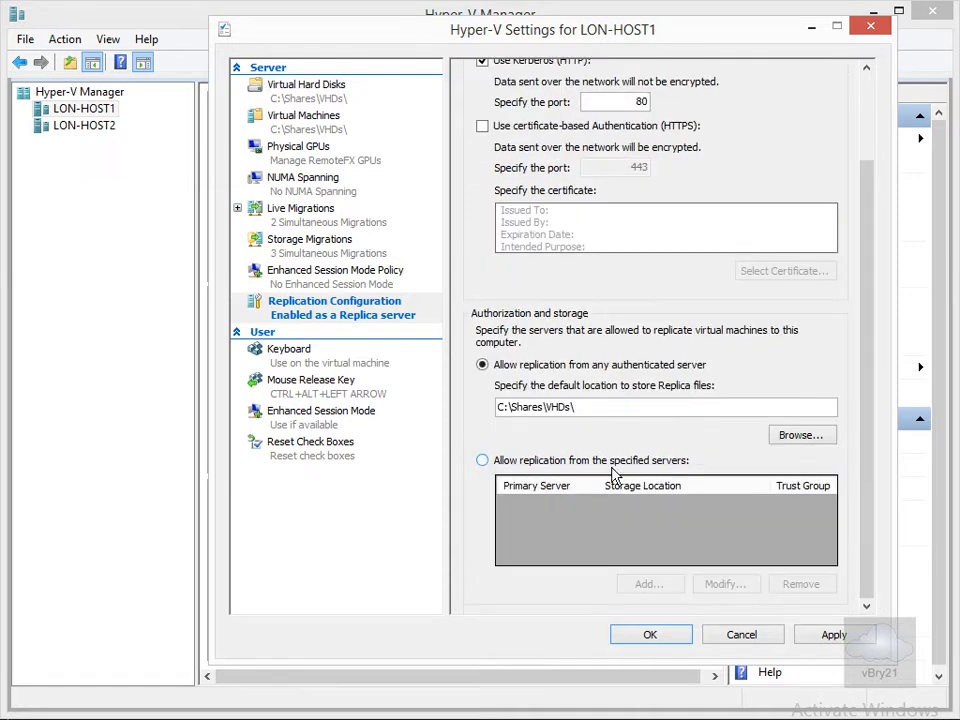
left_click(577, 407)
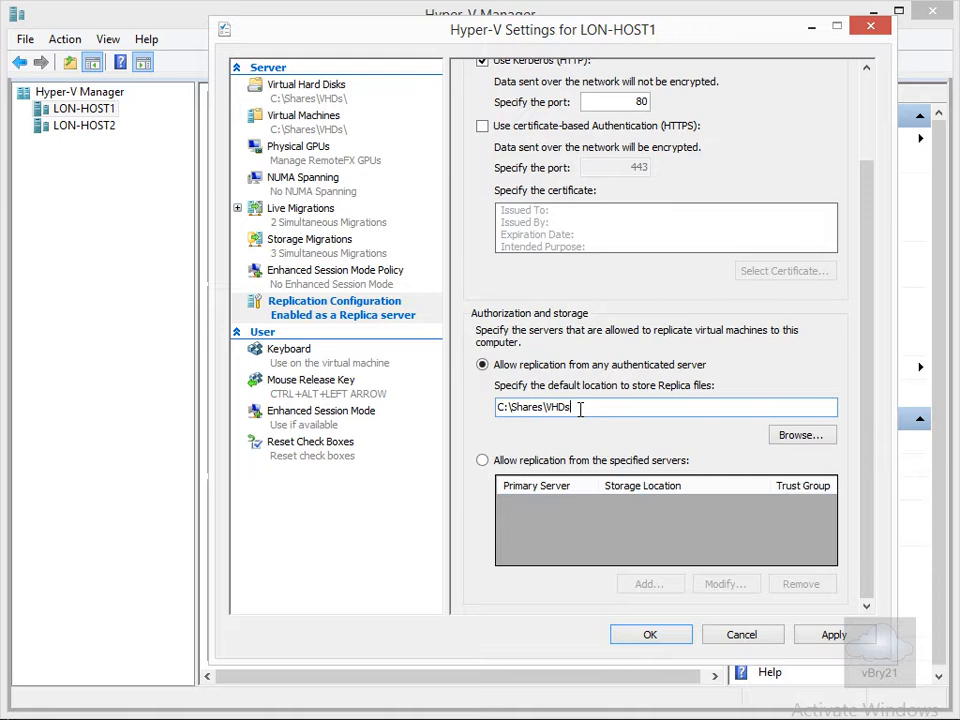
key("BackSpace")
key("BackSpace")
key("BackSpace")
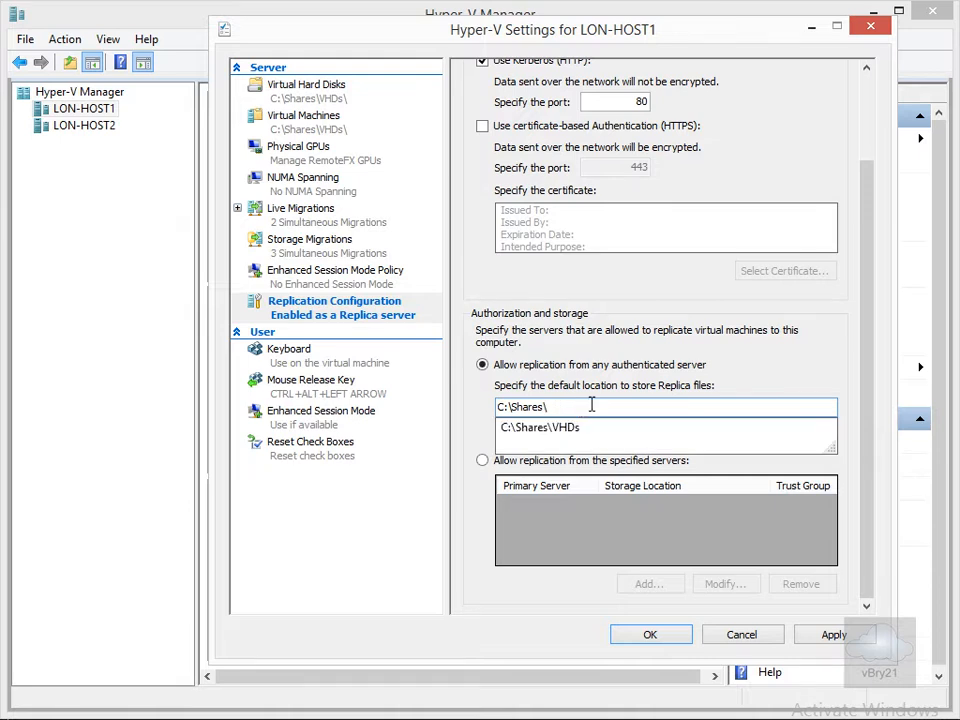
key("super+e")
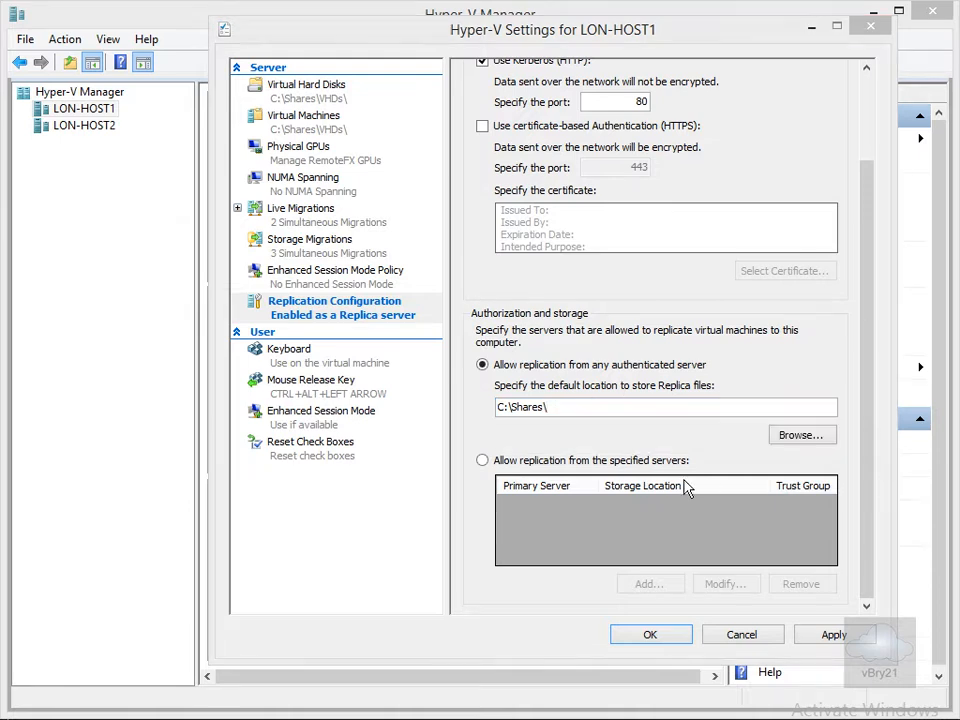
left_click(575, 410)
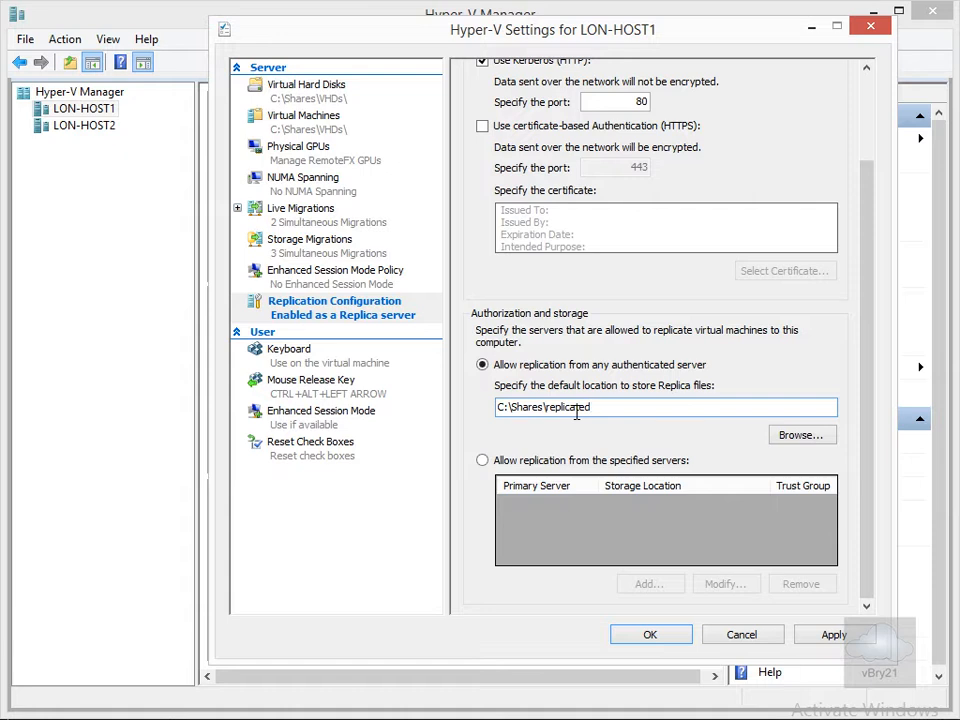
left_click(651, 636)
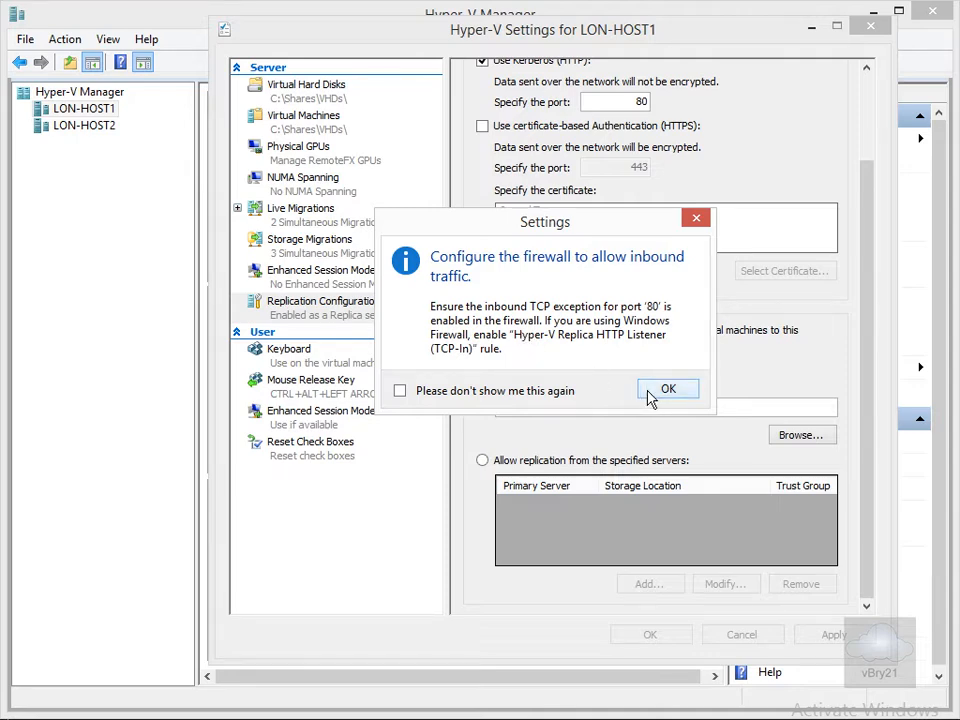
left_click(665, 389)
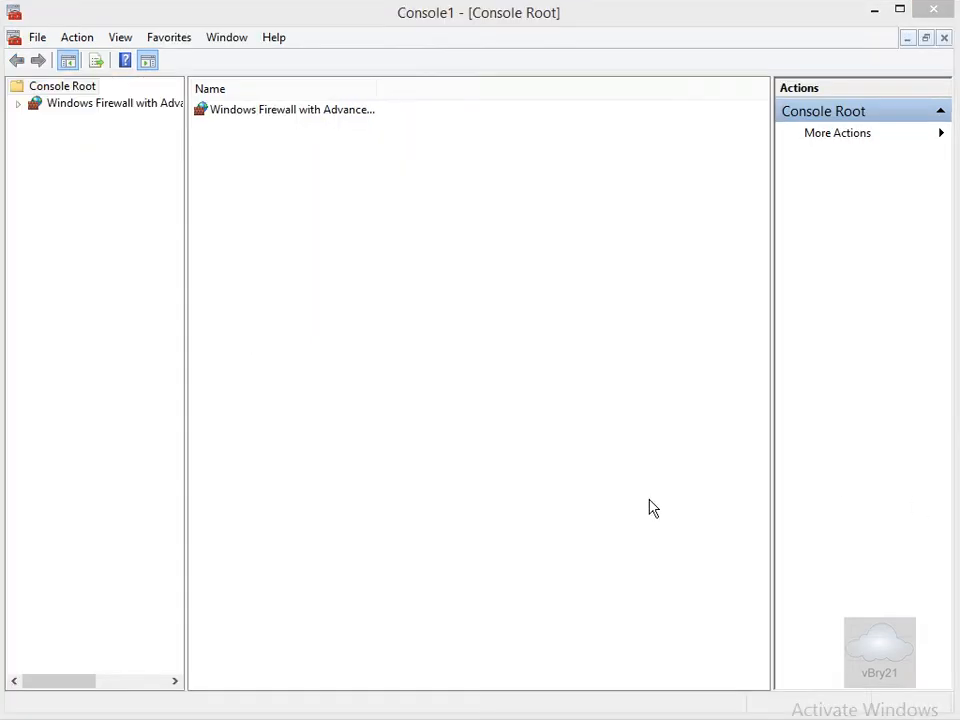
In the Windows Firewall console, enable the inbound rule Hyper-V Replica HTTP Listener (TCP-In) and close the console.
left_click(111, 105)
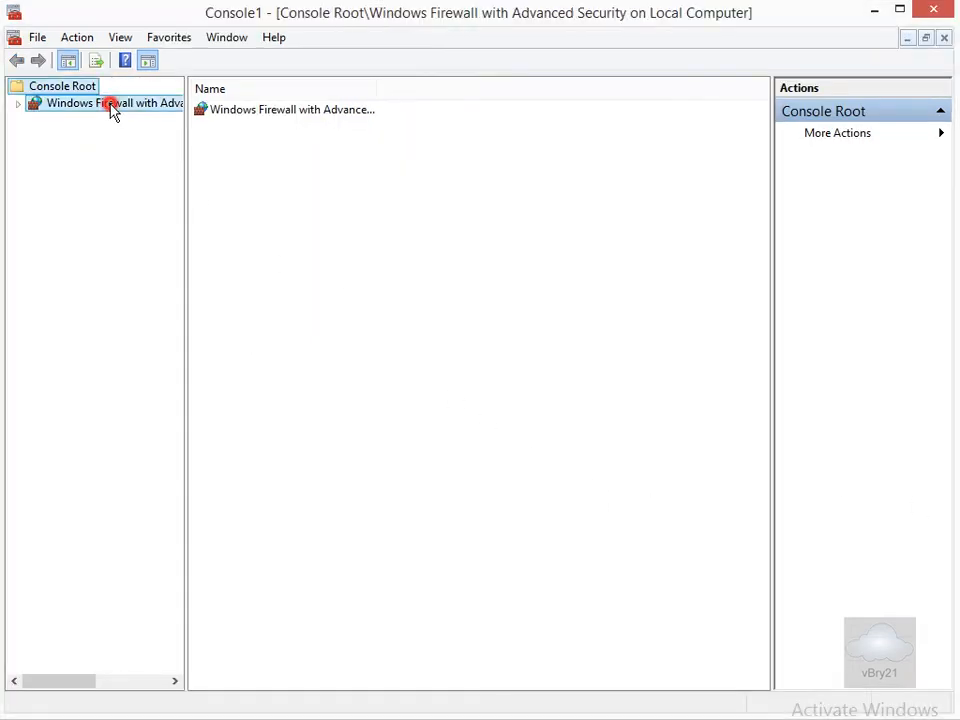
left_click(18, 104)
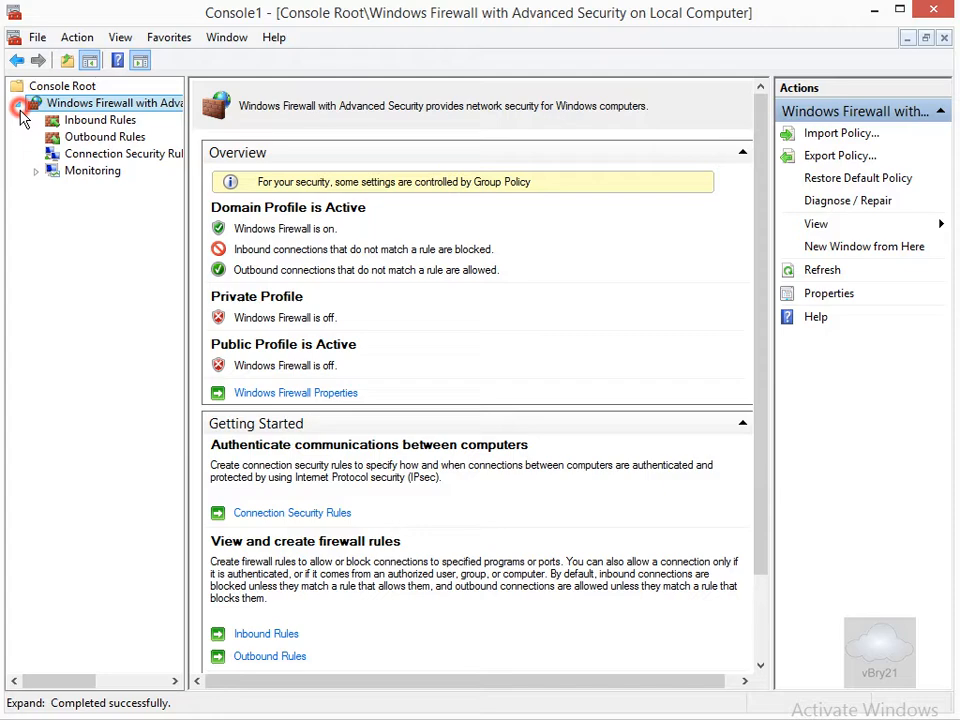
left_click(76, 120)
left_click_drag(761, 186, 788, 392)
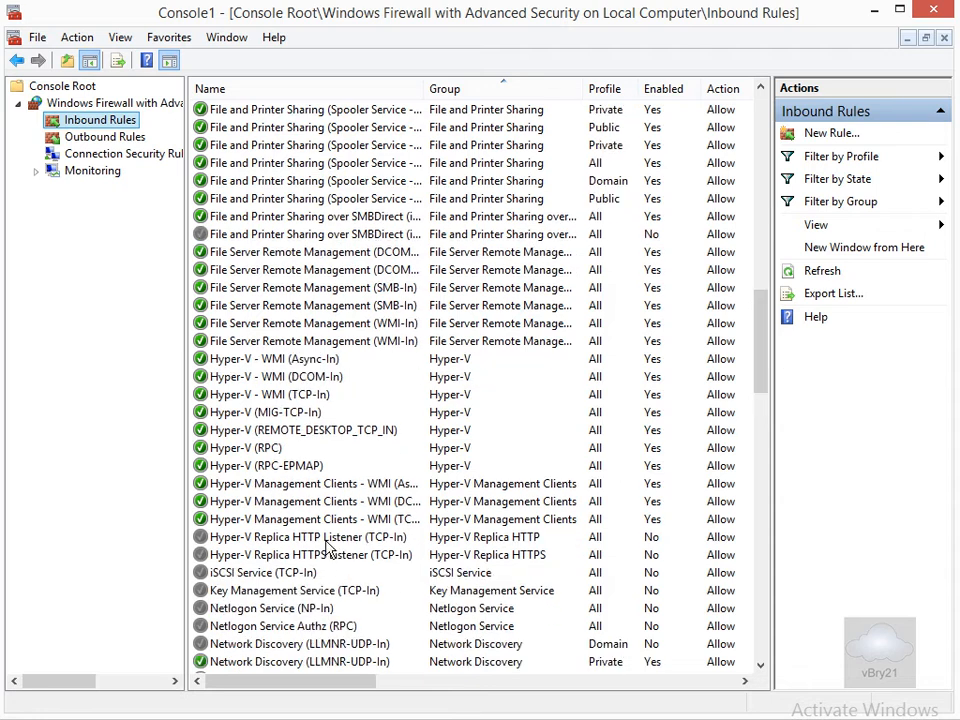
right_click(324, 537)
left_click(375, 550)
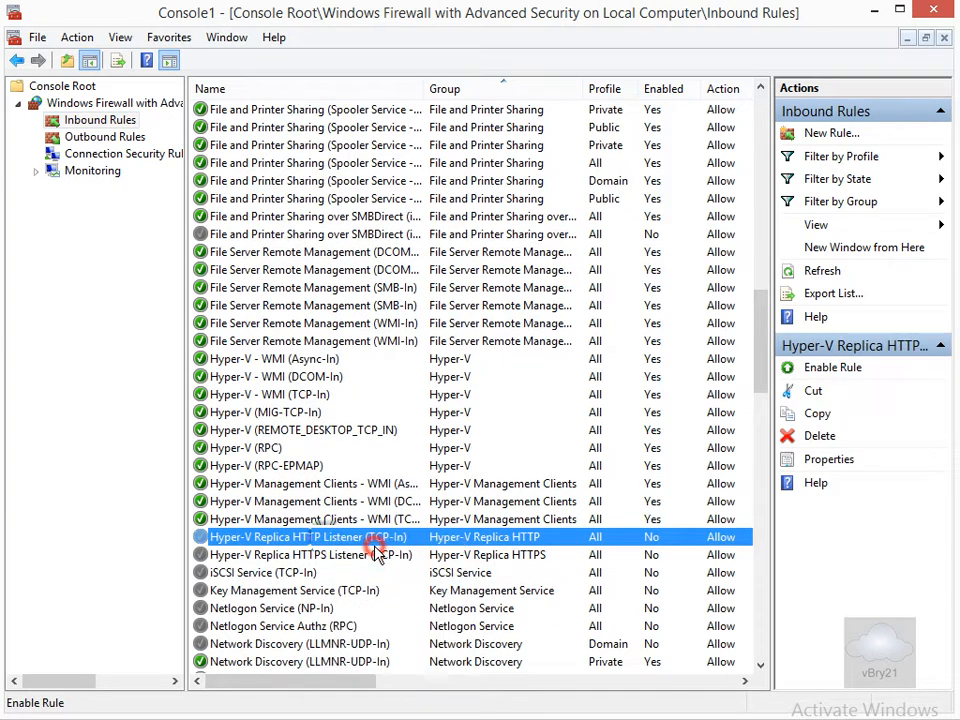
left_click(933, 9)
left_click(516, 408)
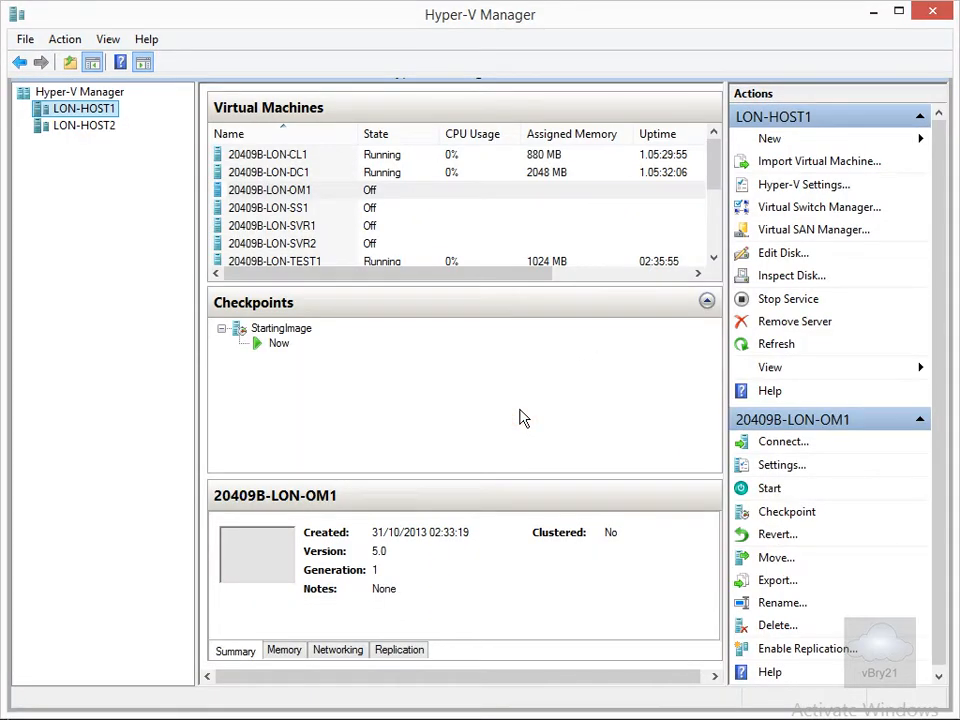
Check the replication configuration in LON-HOST2's Hyper-V settings without changing it.
left_click(96, 127)
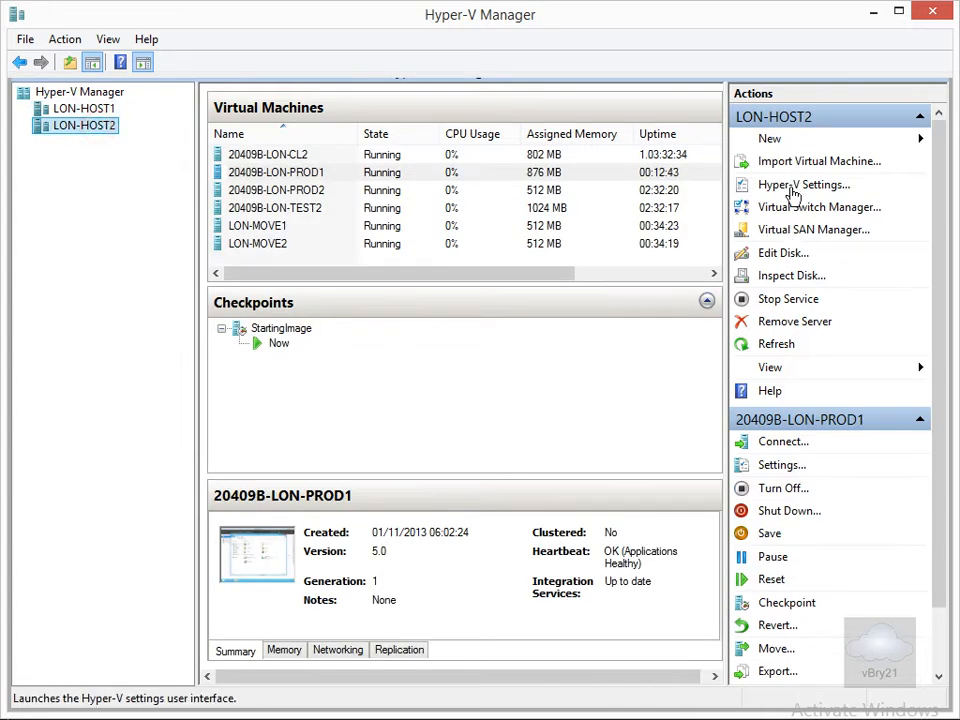
left_click(793, 186)
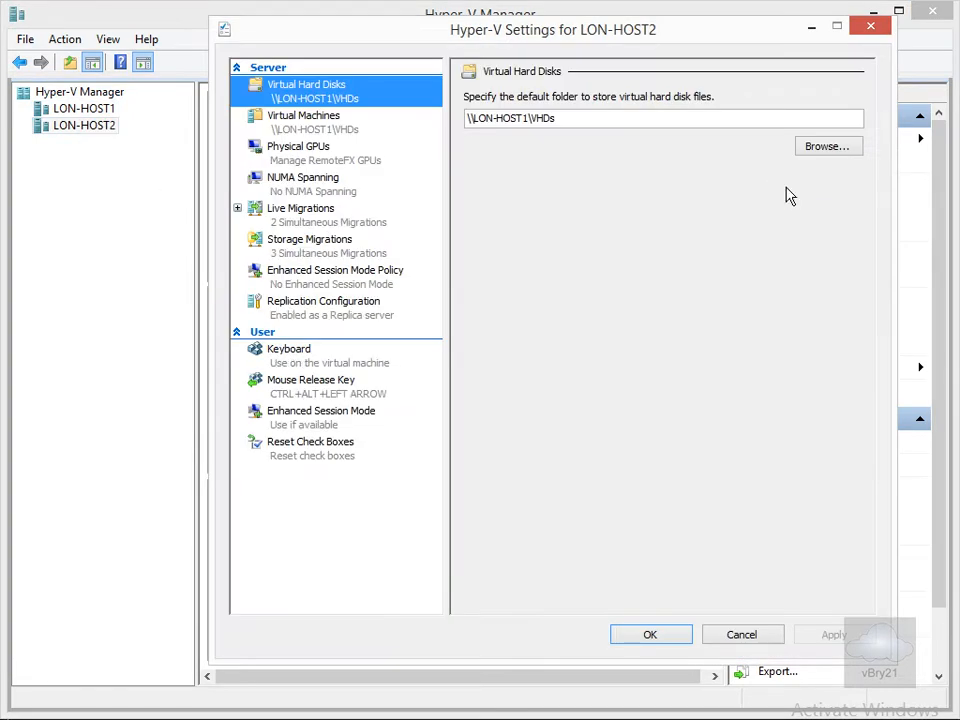
left_click(347, 312)
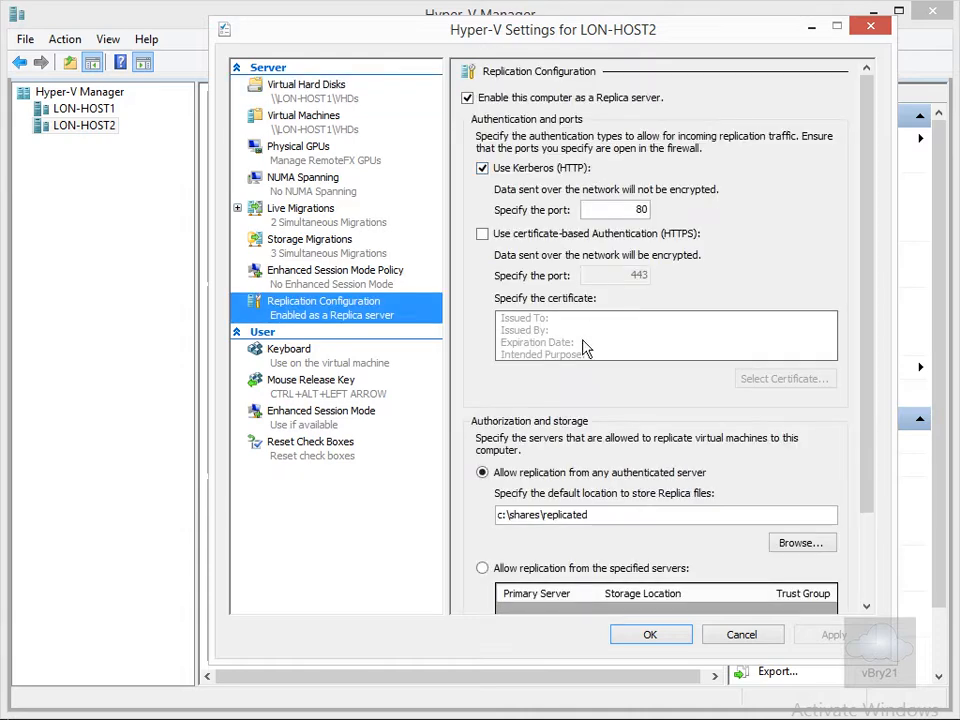
left_click(741, 635)
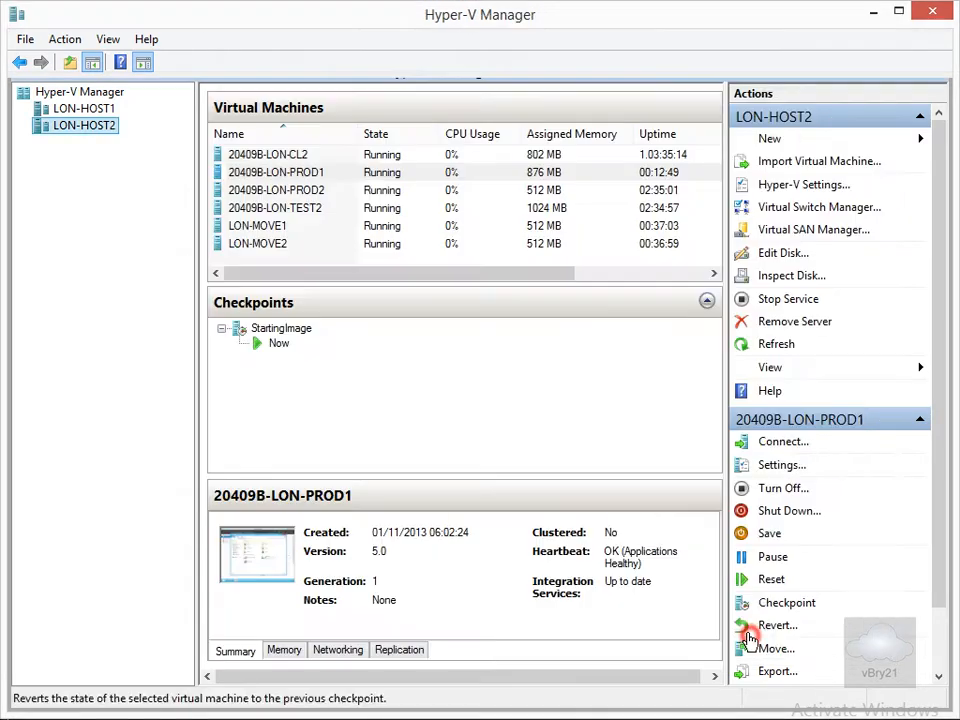
Review the network adapter and management settings of the virtual machine 20409B-LON-TEST1 on LON-HOST1.
left_click(80, 108)
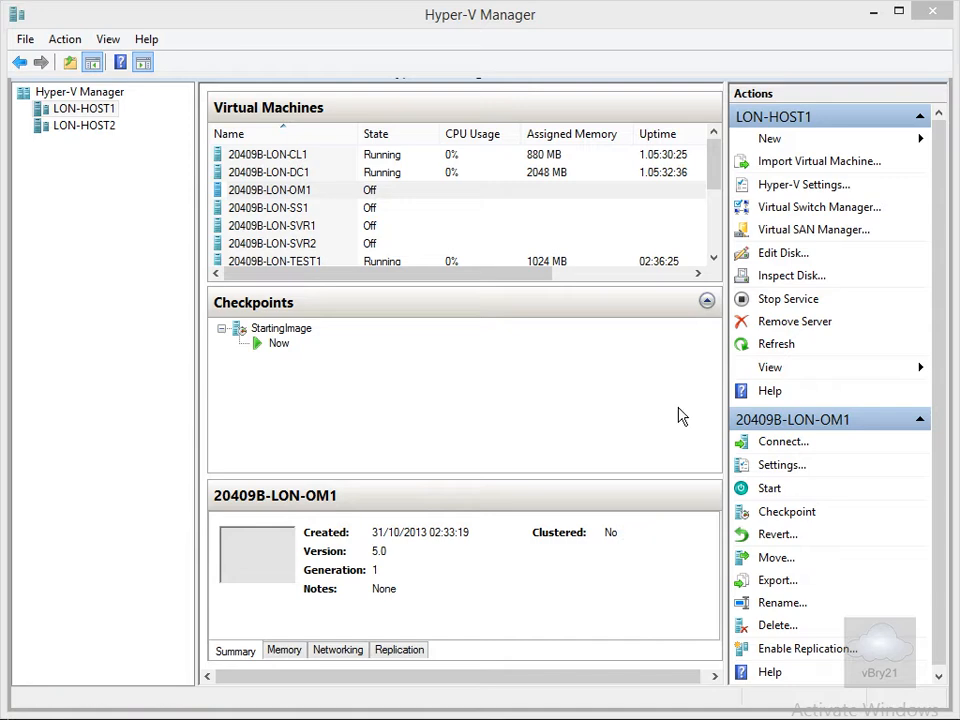
right_click(307, 260)
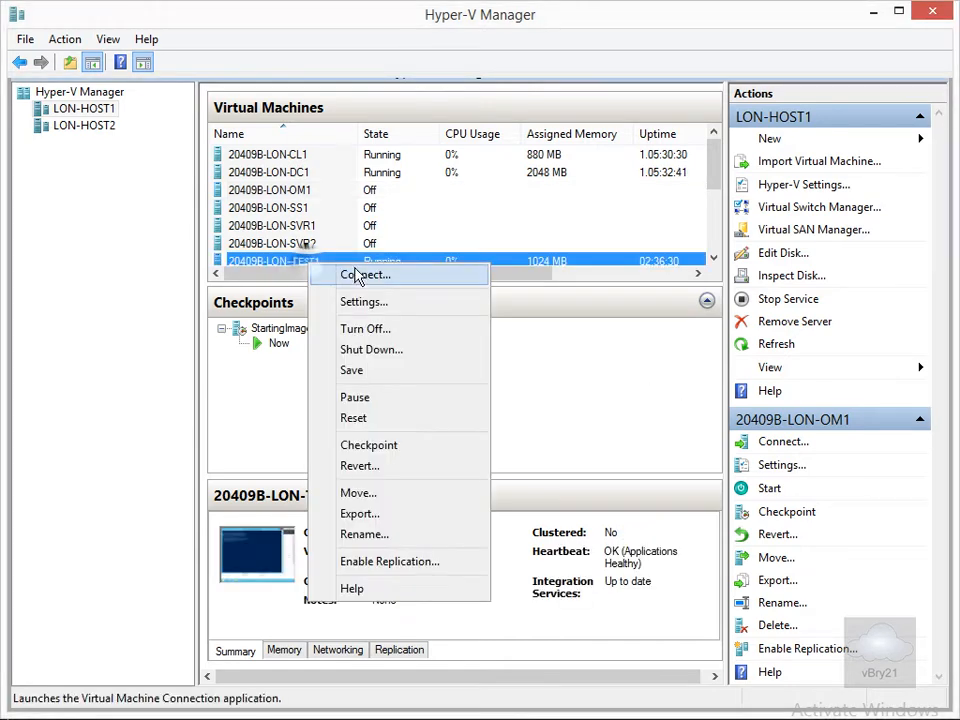
left_click(360, 303)
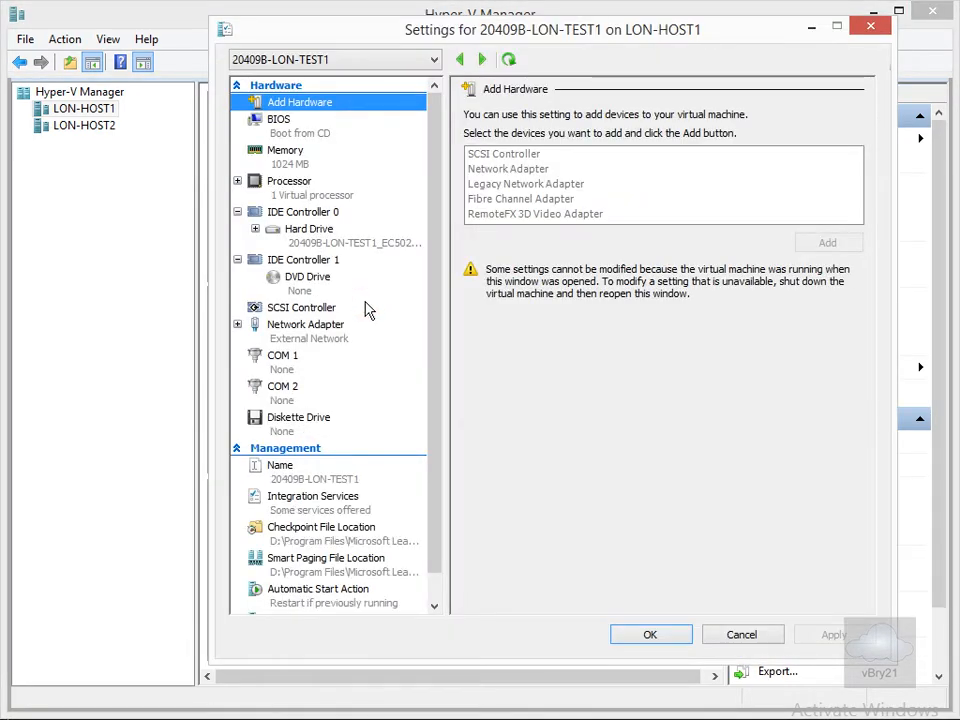
left_click(239, 332)
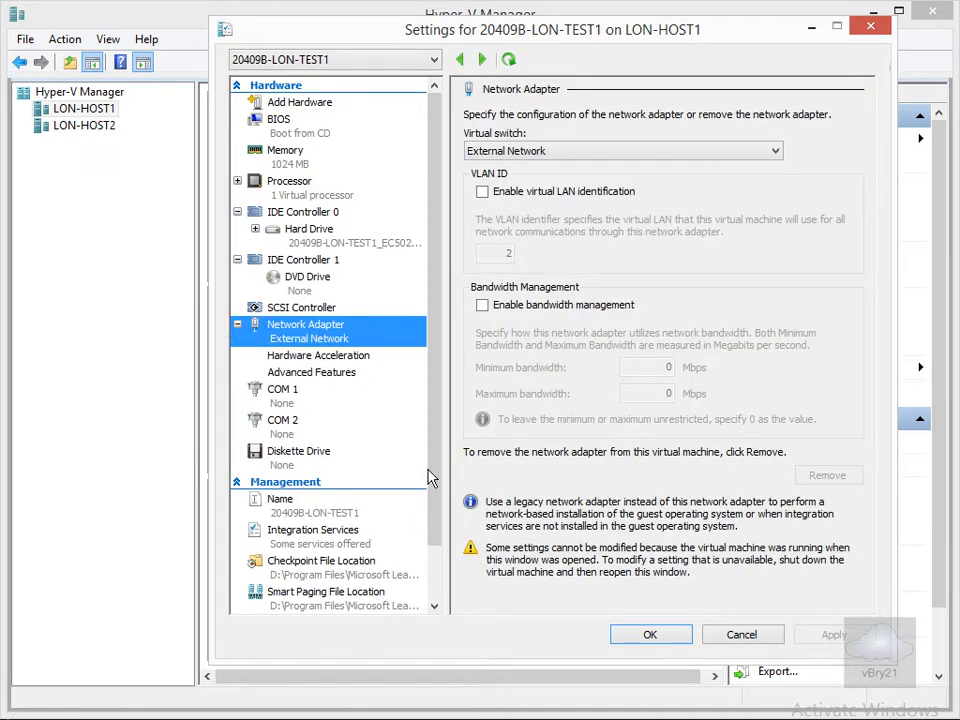
left_click_drag(436, 469, 436, 545)
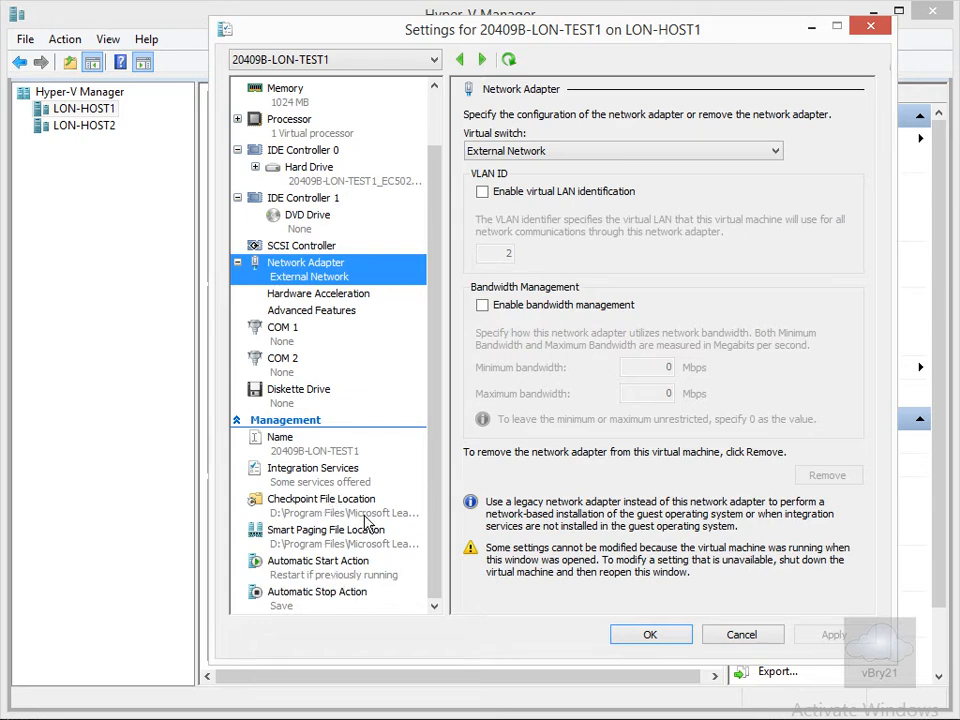
left_click(651, 635)
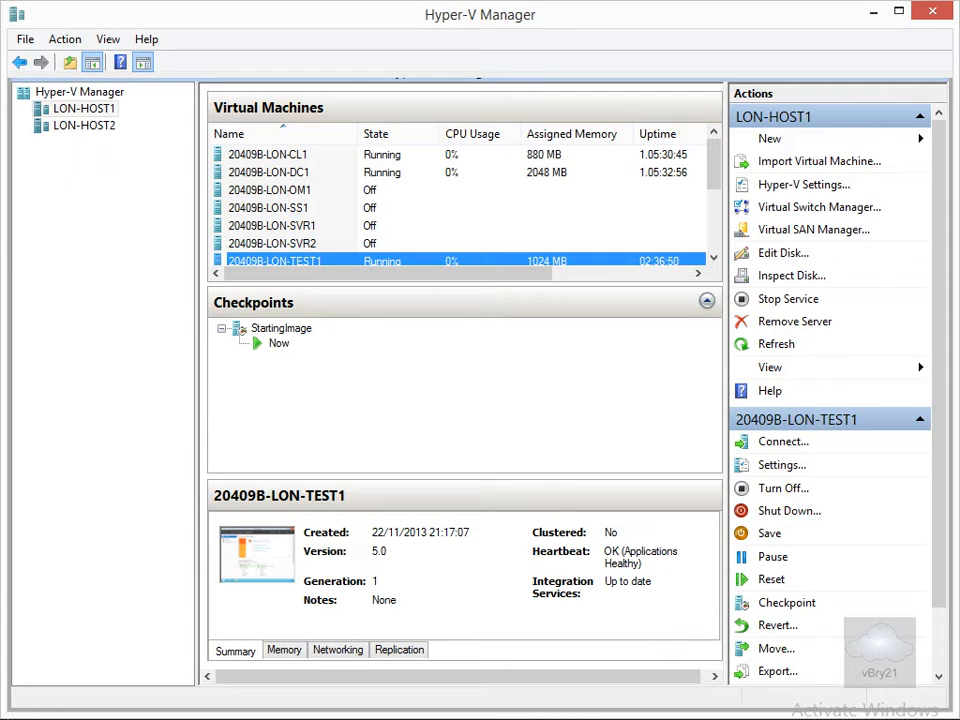
Start enabling replication for 20409B-LON-TEST1 with LON-HOST2 as the Replica server, accepting Kerberos authentication and compressed data transfer.
right_click(306, 264)
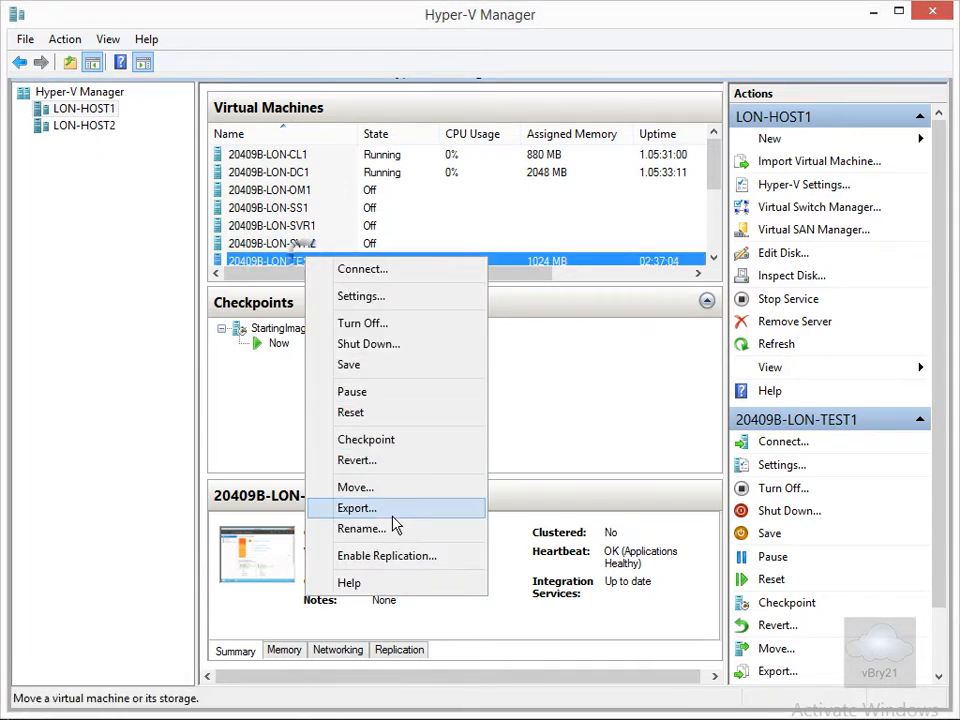
left_click(401, 556)
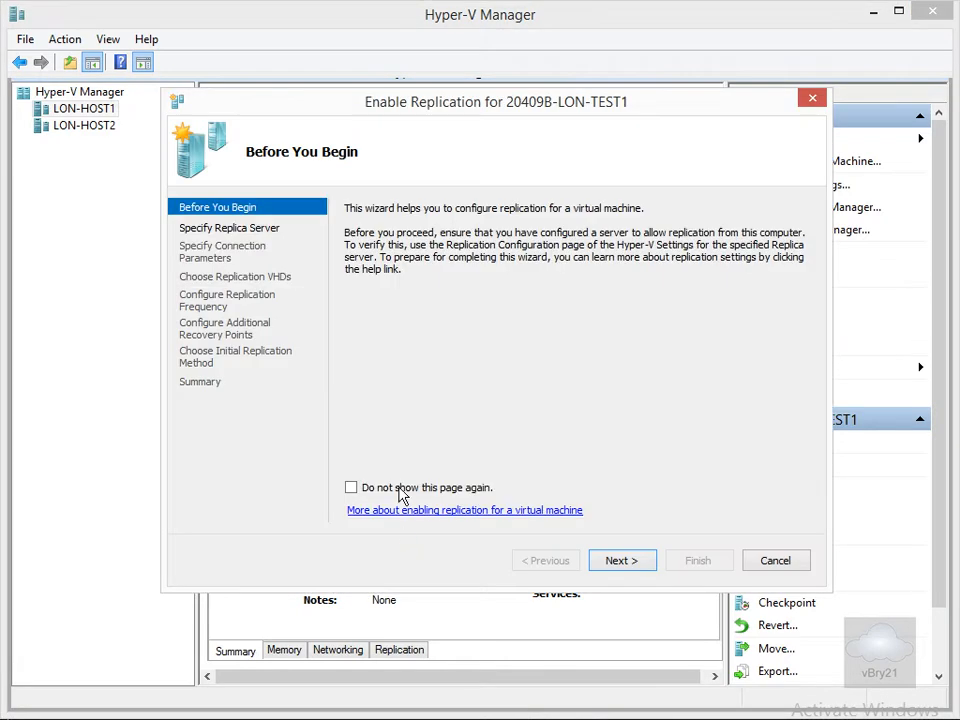
left_click(617, 561)
left_click(455, 258)
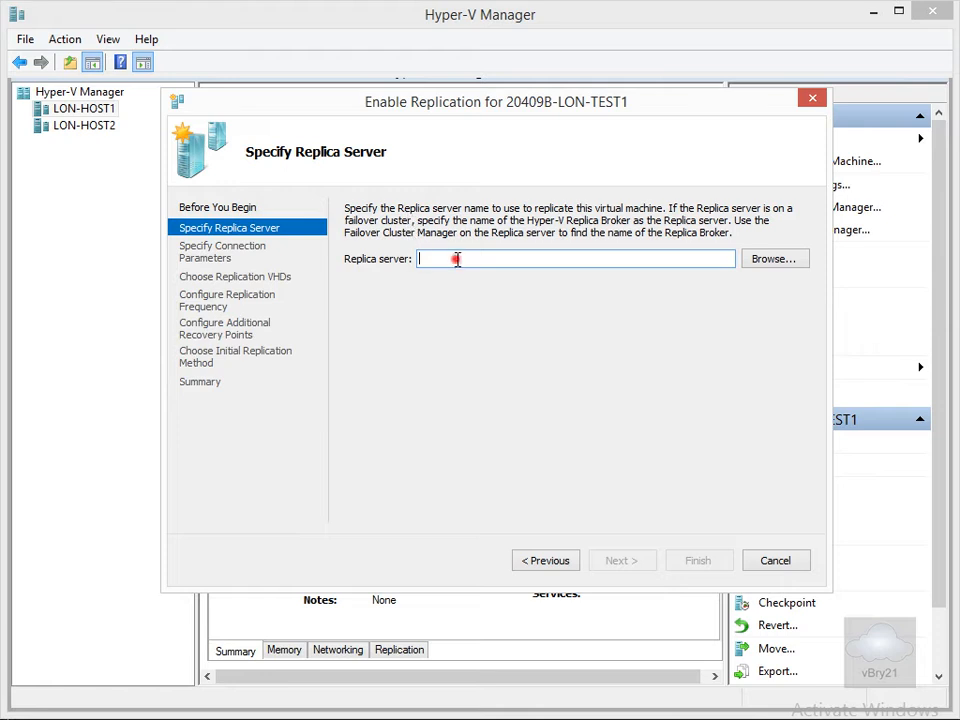
type("Lon")
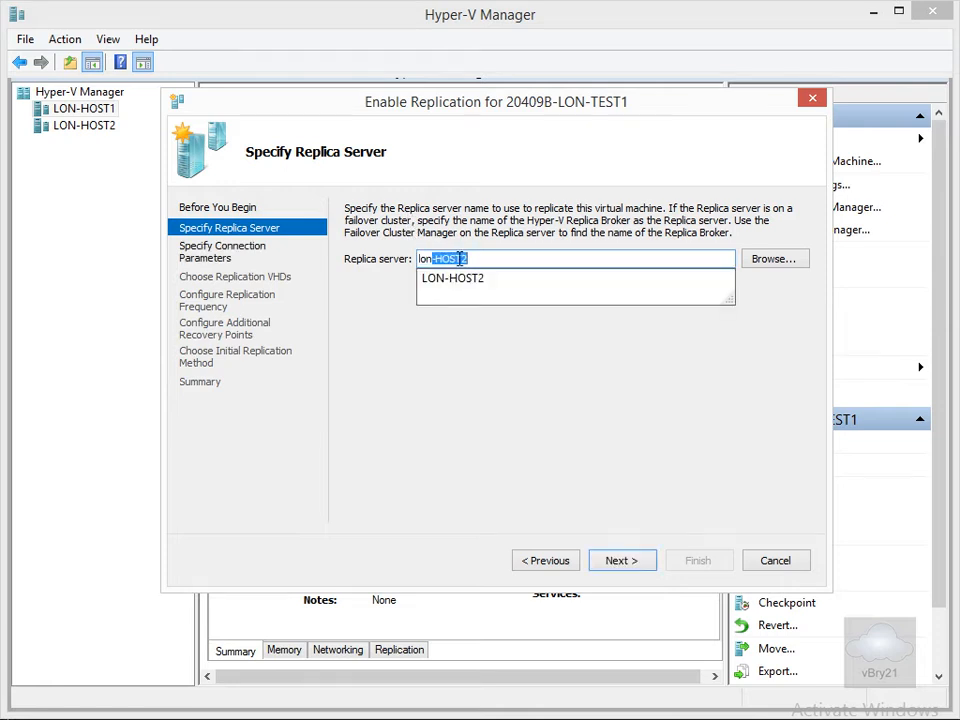
left_click(503, 281)
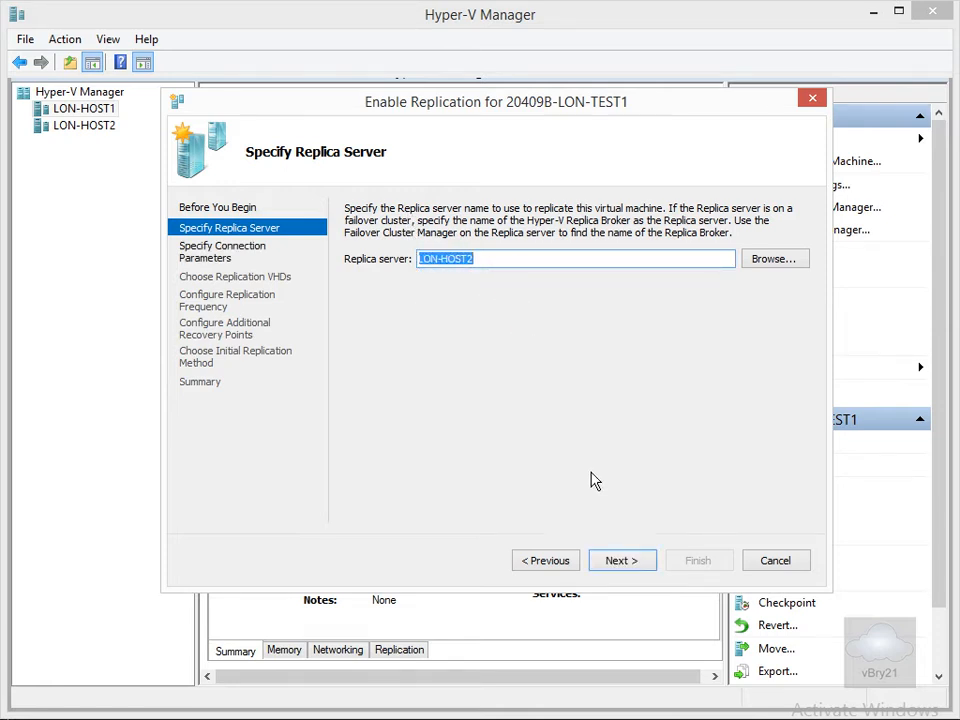
left_click(628, 566)
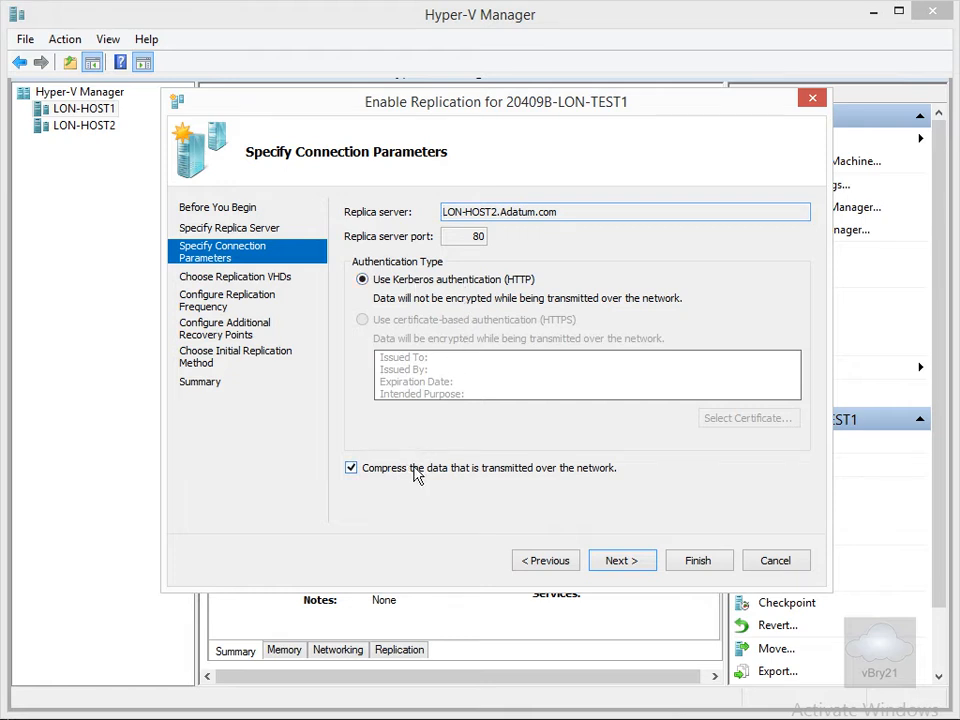
left_click(645, 567)
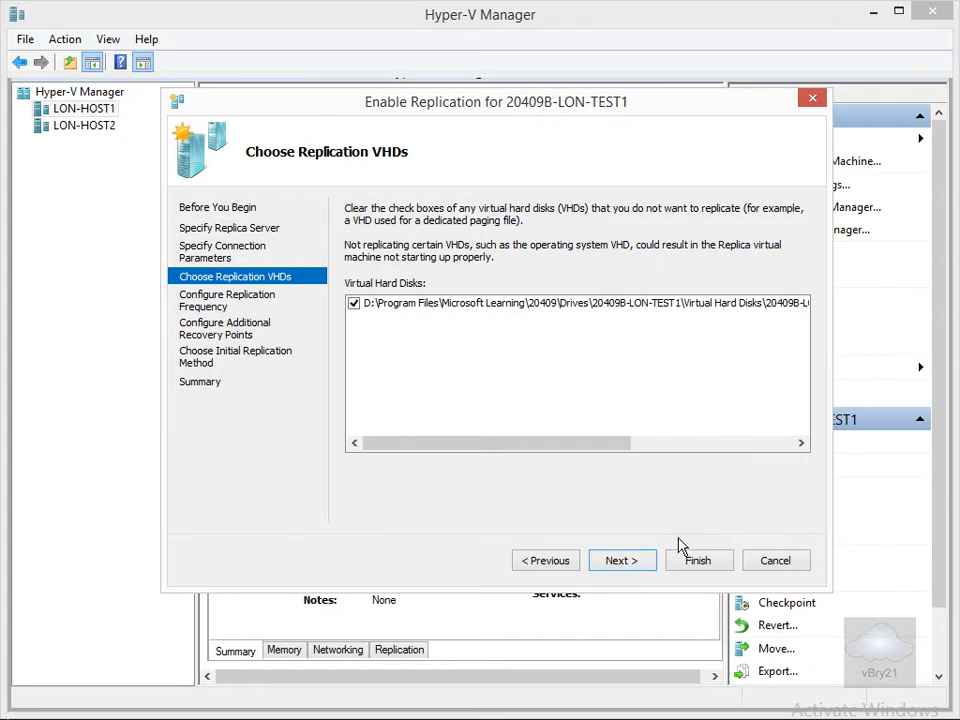
Accept the selected virtual hard disk for replication and set the replication frequency to 30 seconds.
left_click(636, 560)
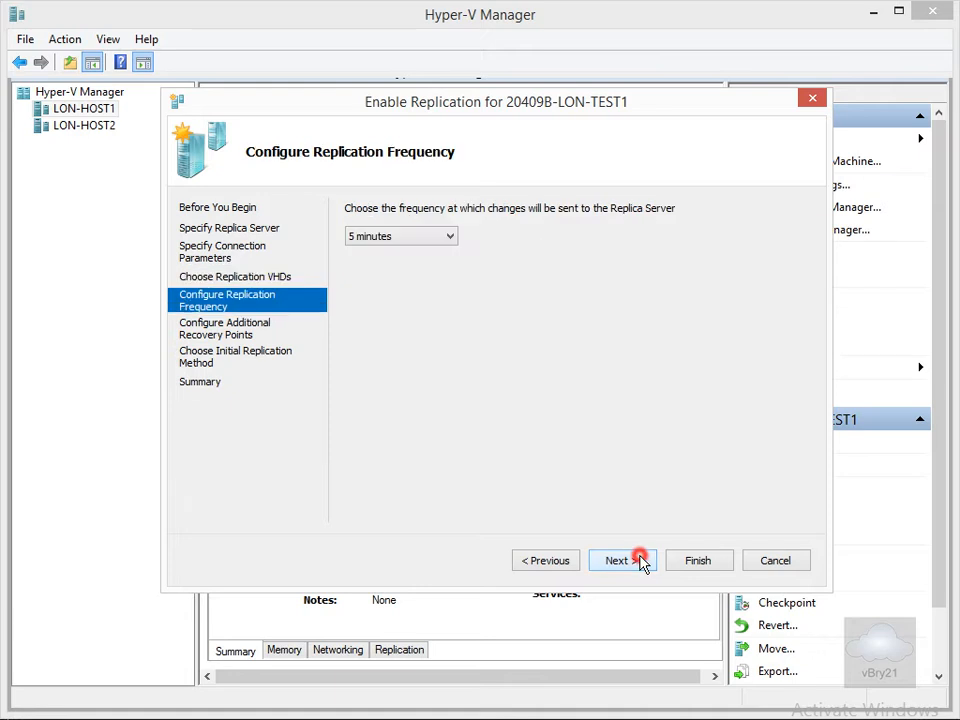
left_click(422, 244)
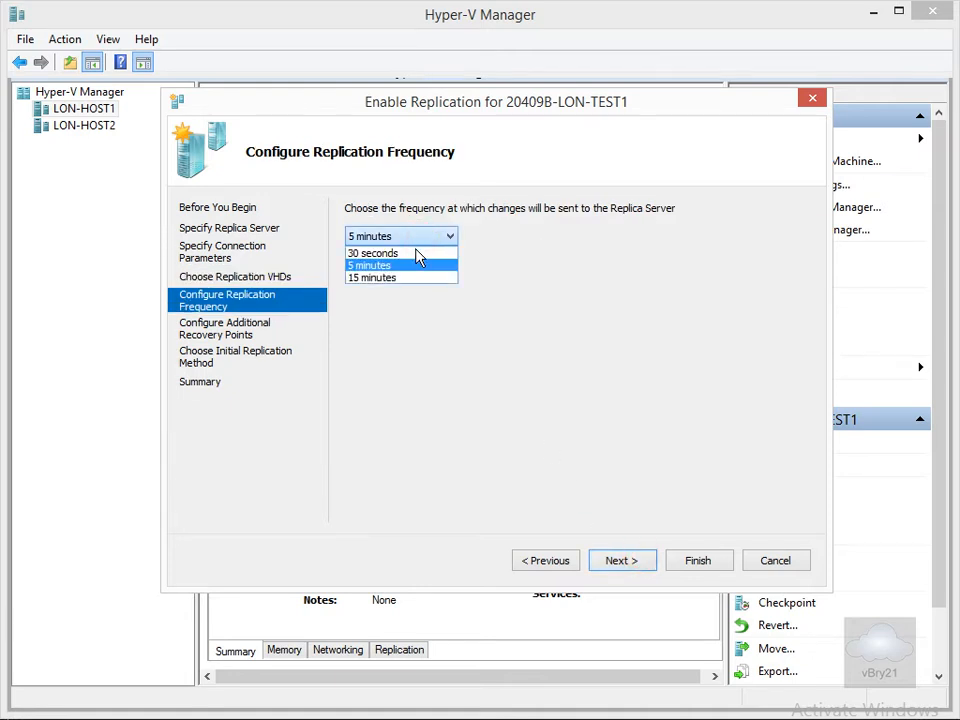
left_click(418, 254)
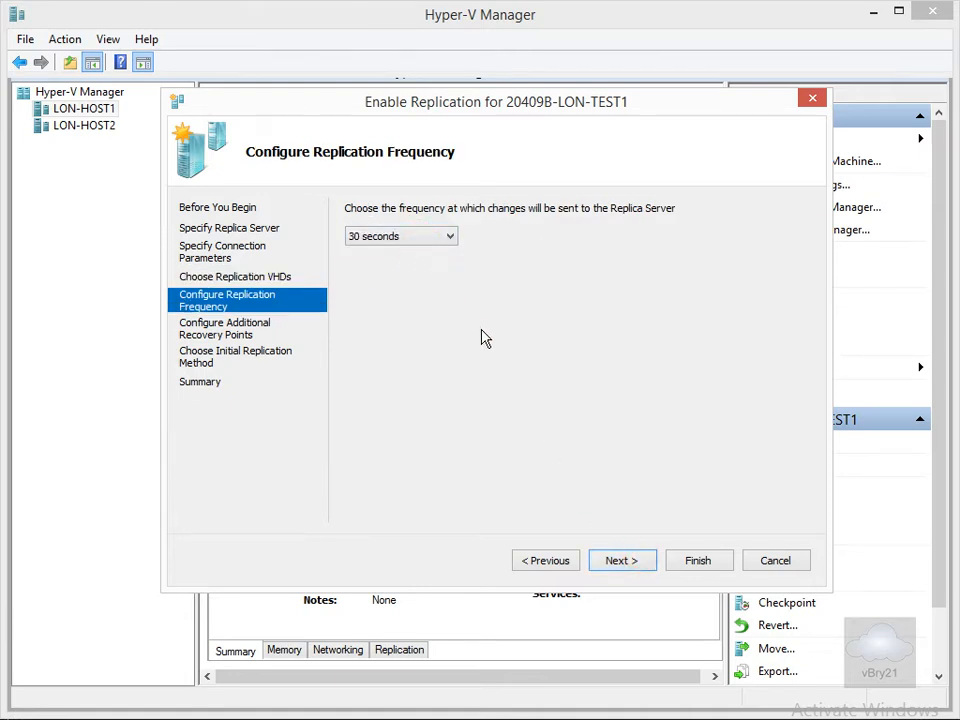
left_click(633, 566)
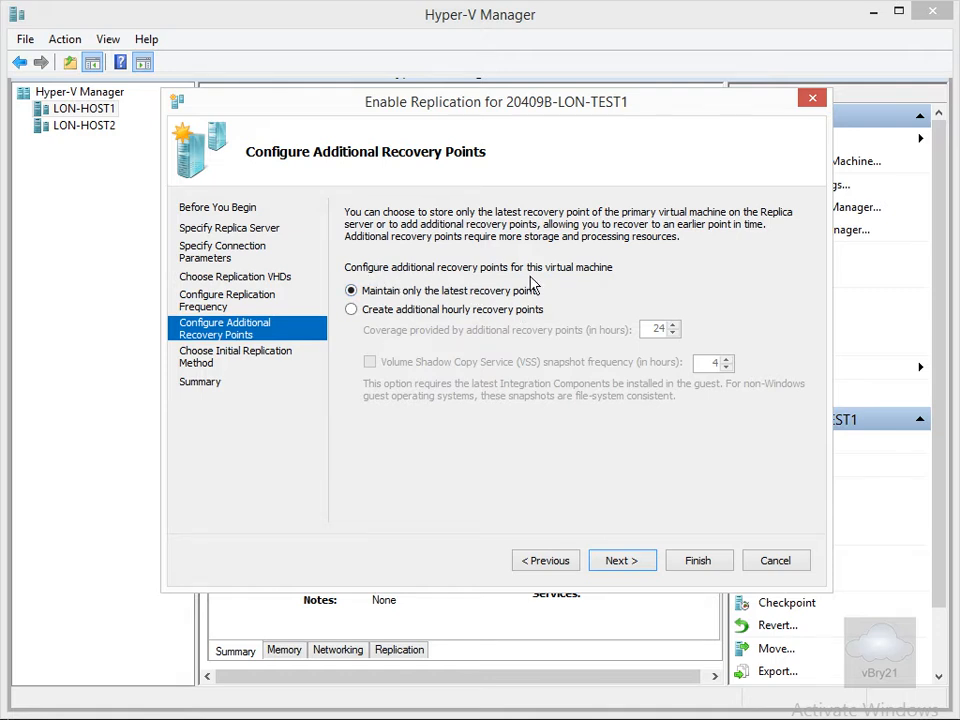
Create additional hourly recovery points covering 10 hours and finish enabling replication with the initial copy sent over the network immediately.
left_click(489, 314)
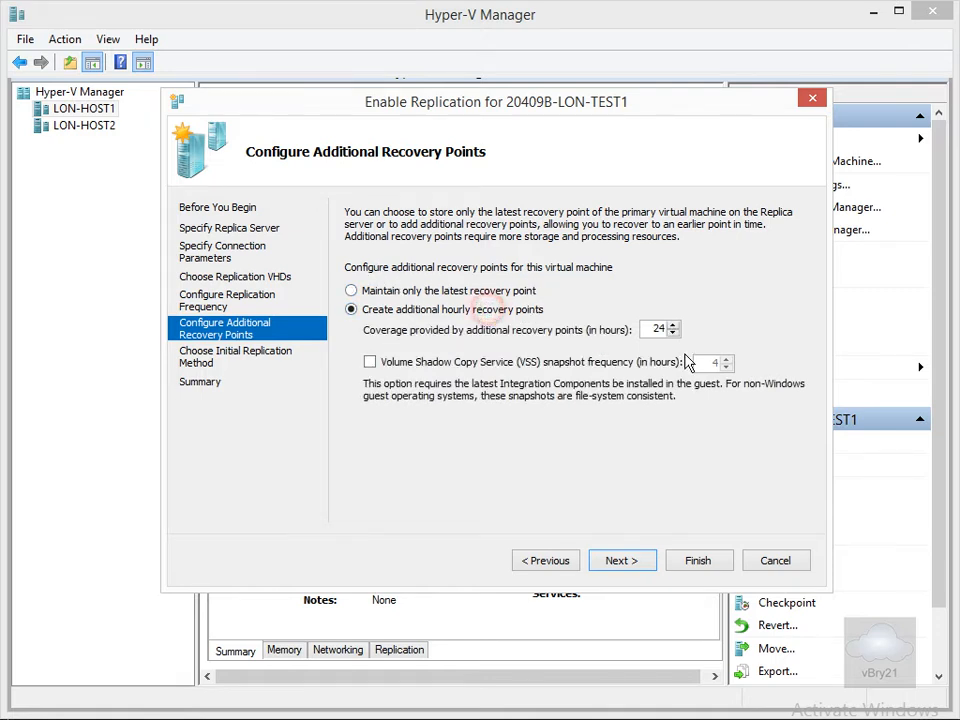
double_click(662, 329)
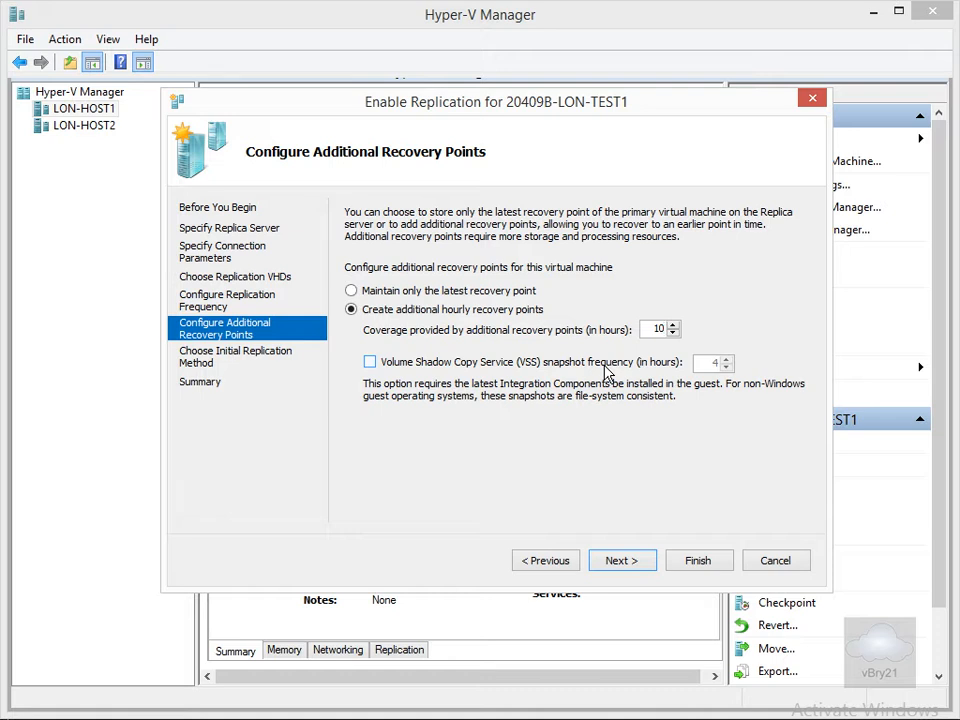
left_click(620, 562)
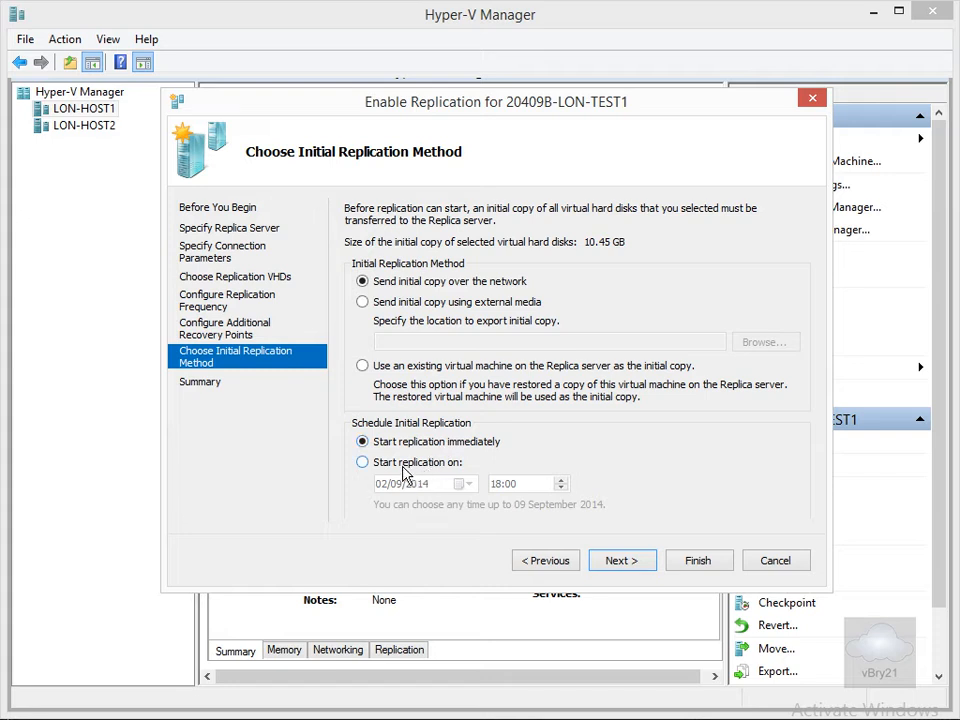
left_click(619, 561)
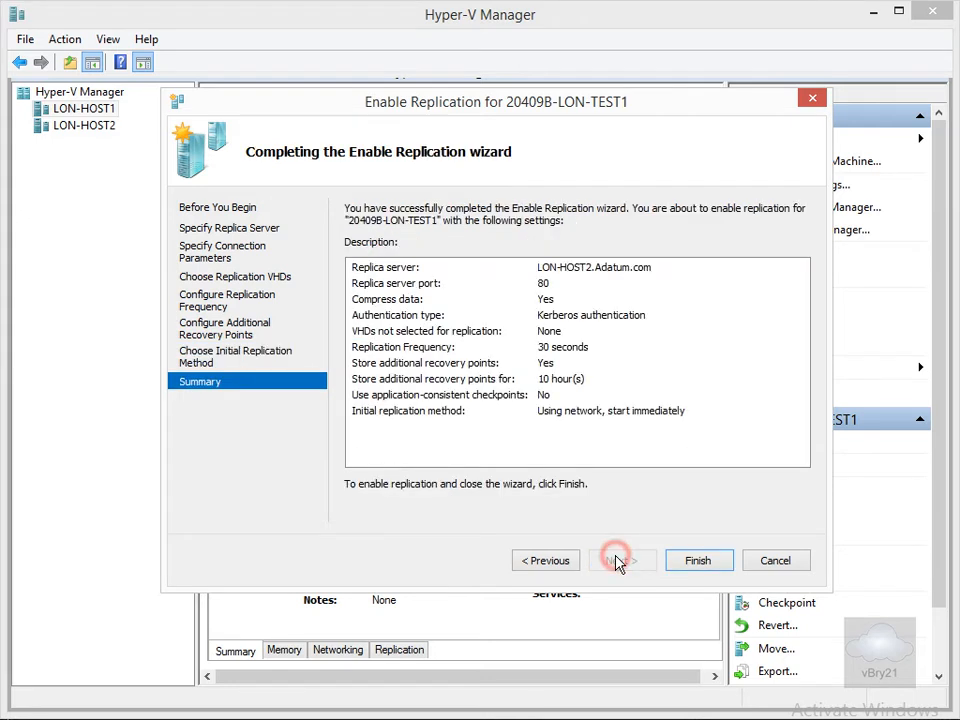
left_click(698, 561)
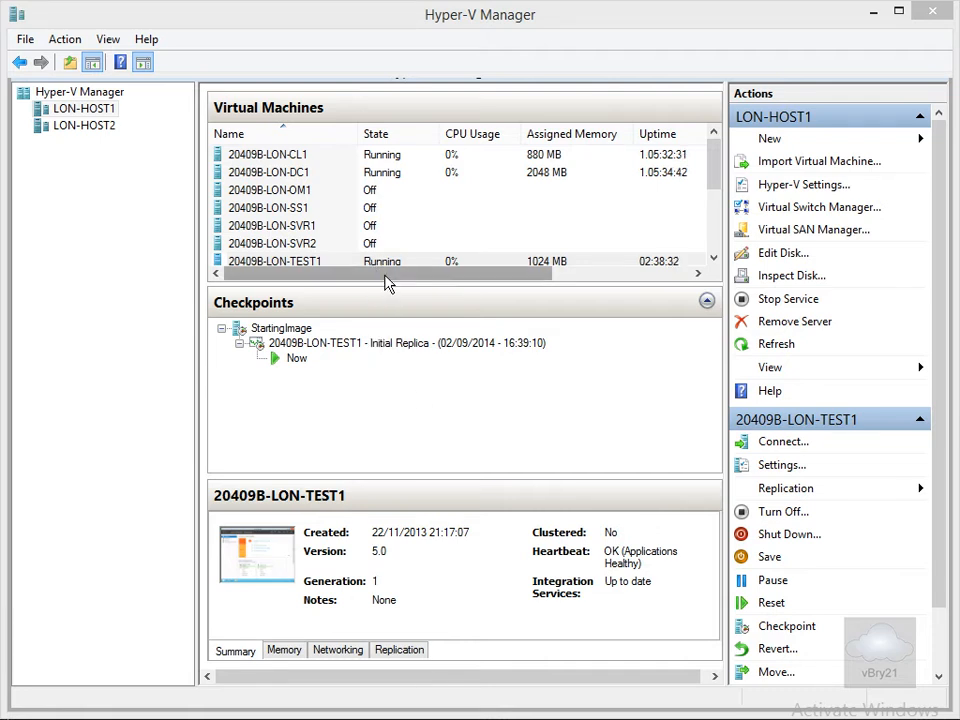
Check the initial replication status of 20409B-LON-TEST1 on LON-HOST1 and look for its replica on LON-HOST2.
left_click_drag(388, 280, 681, 268)
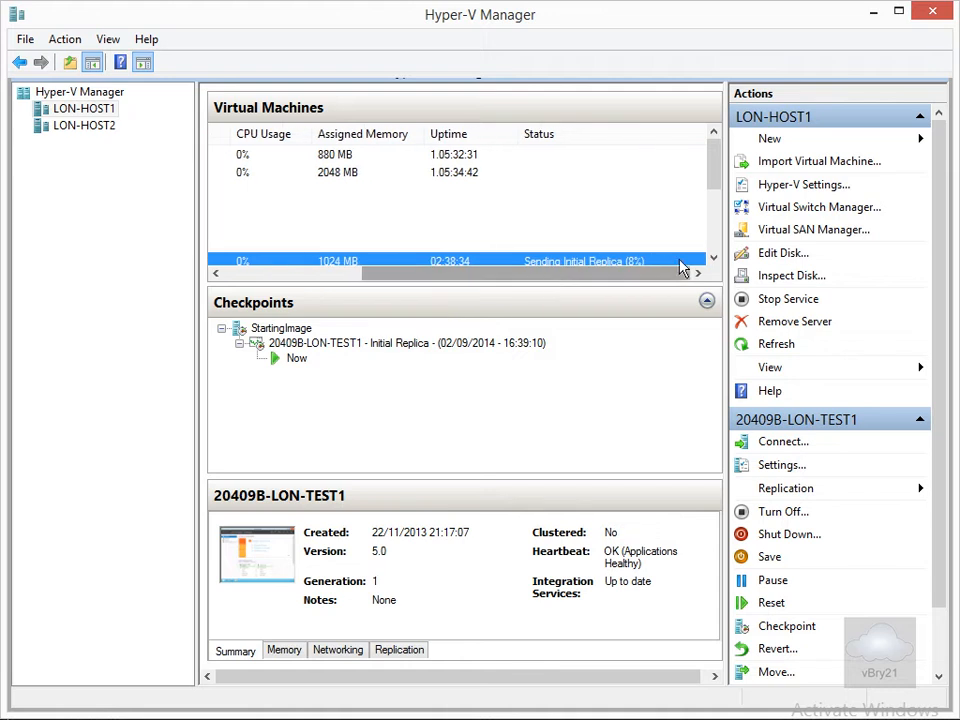
left_click(713, 257)
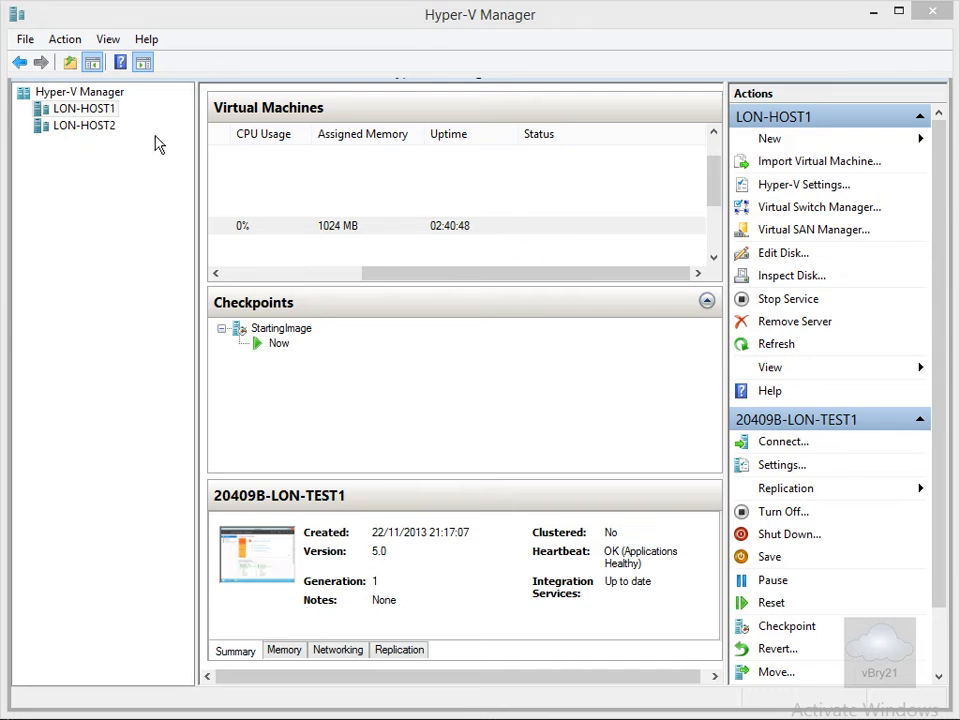
left_click(98, 133)
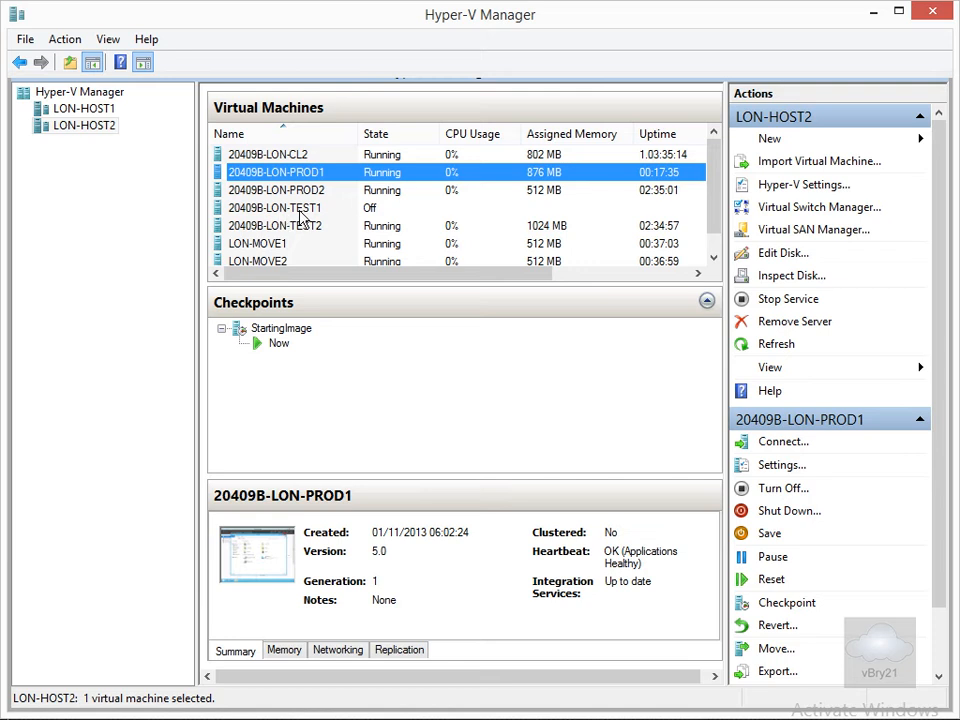
left_click(108, 111)
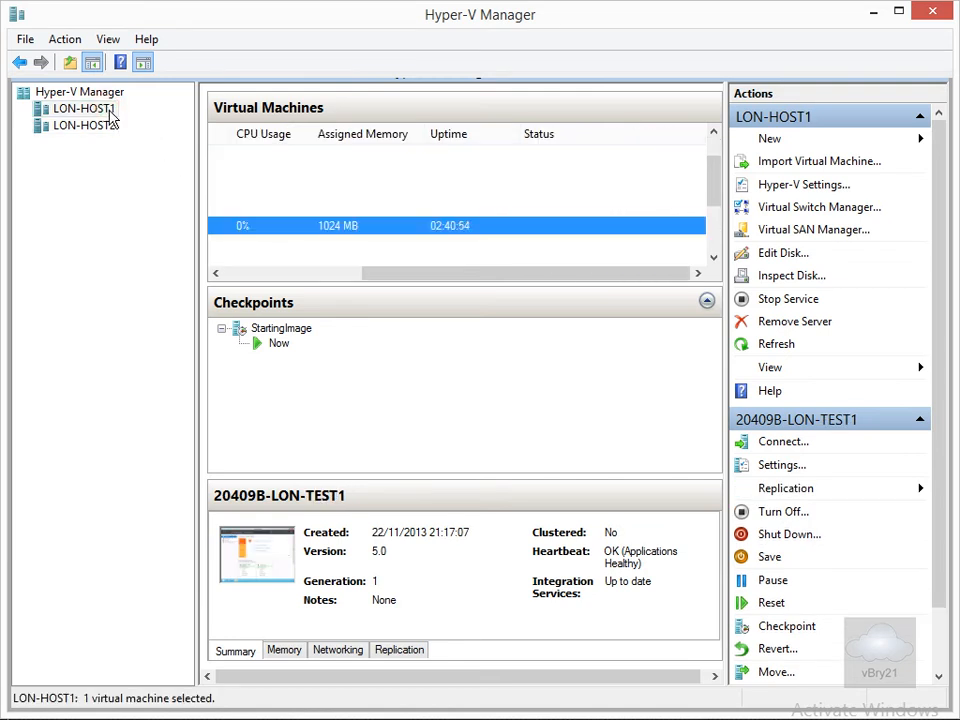
left_click_drag(421, 276, 279, 274)
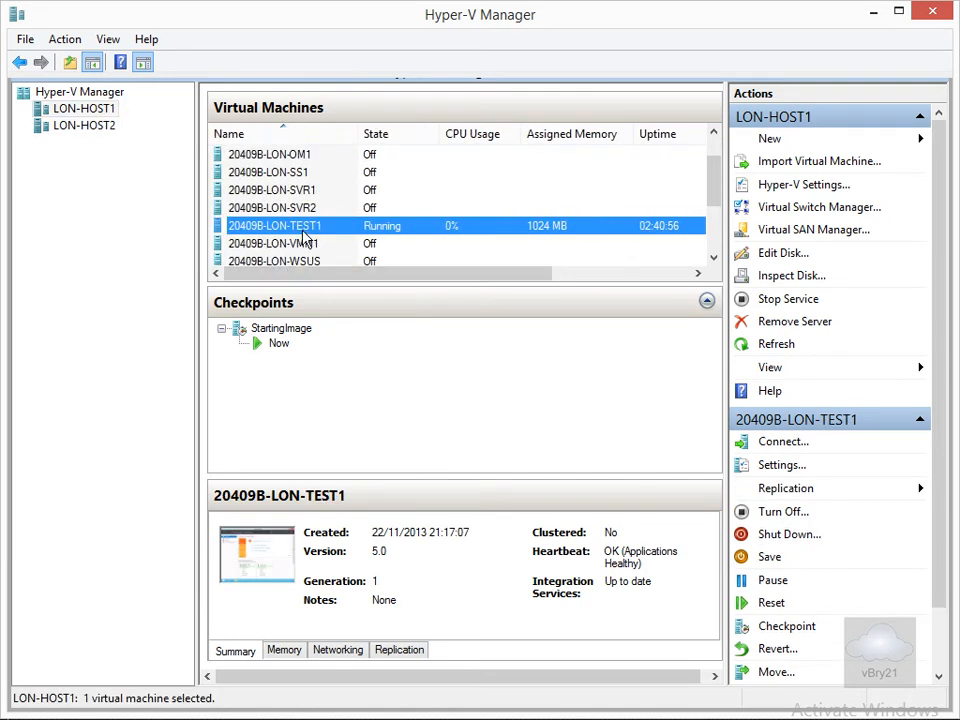
left_click(103, 126)
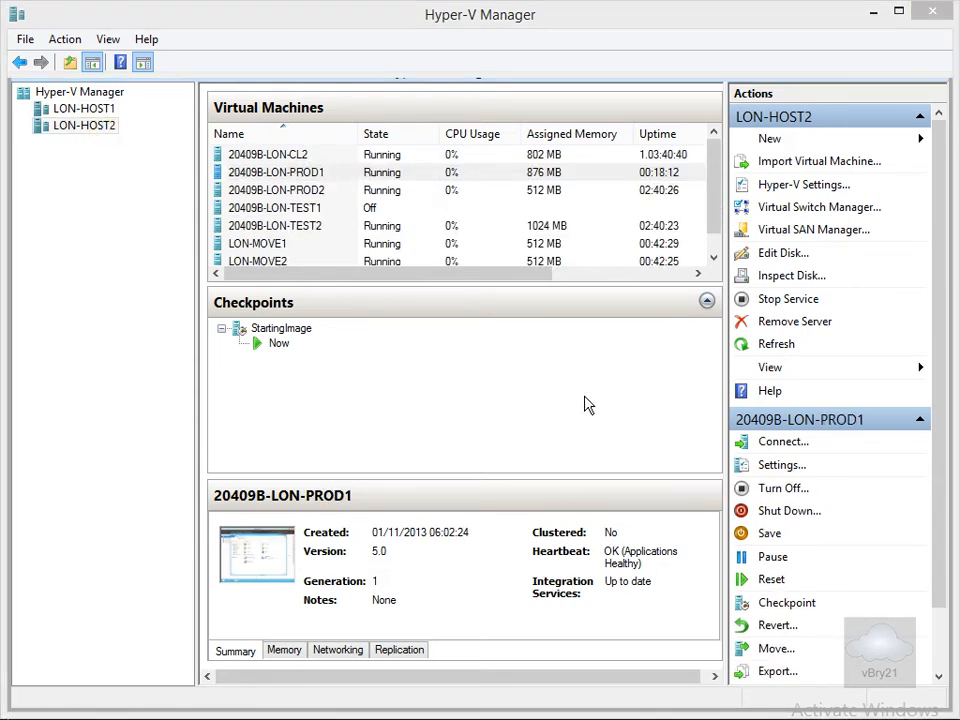
View the replication health of 20409B-LON-TEST1 on LON-HOST1 and close the report.
left_click(84, 108)
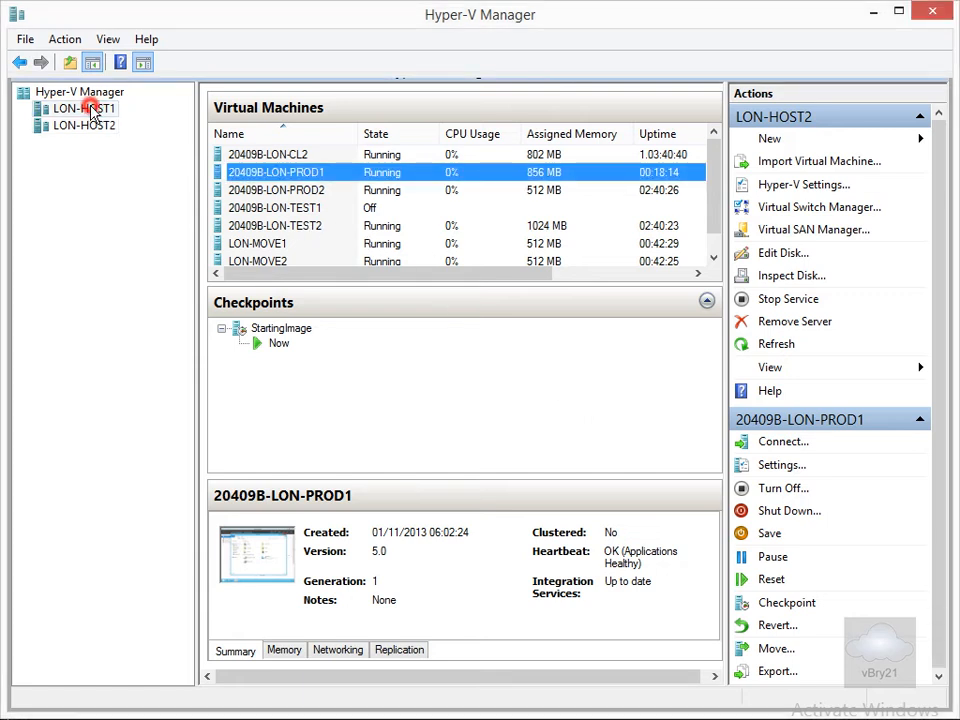
right_click(265, 229)
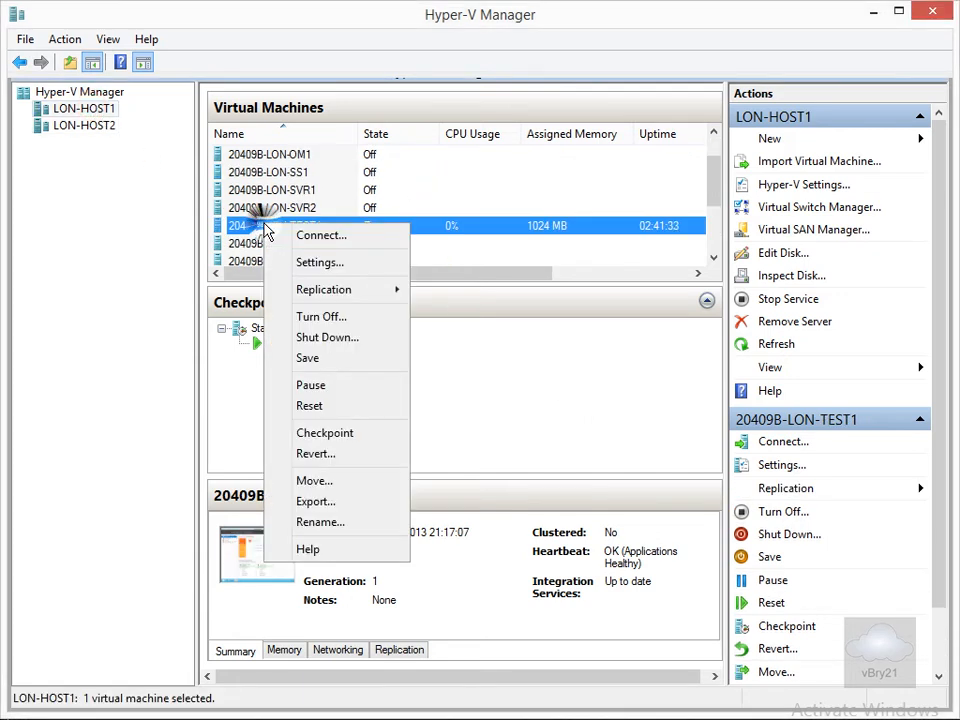
mouse_move(313, 297)
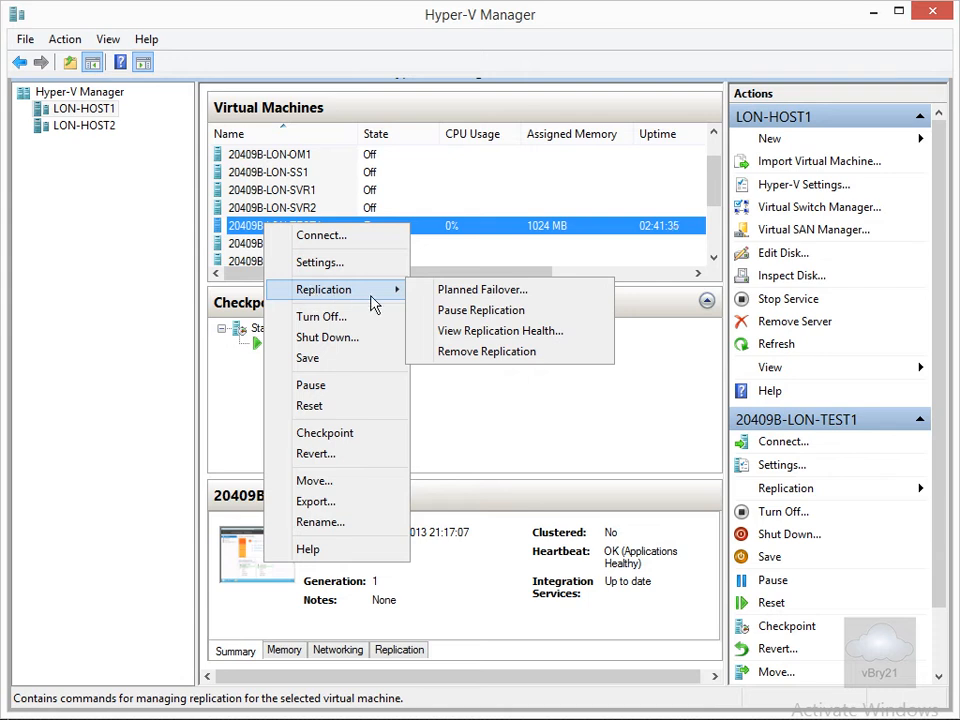
left_click(478, 334)
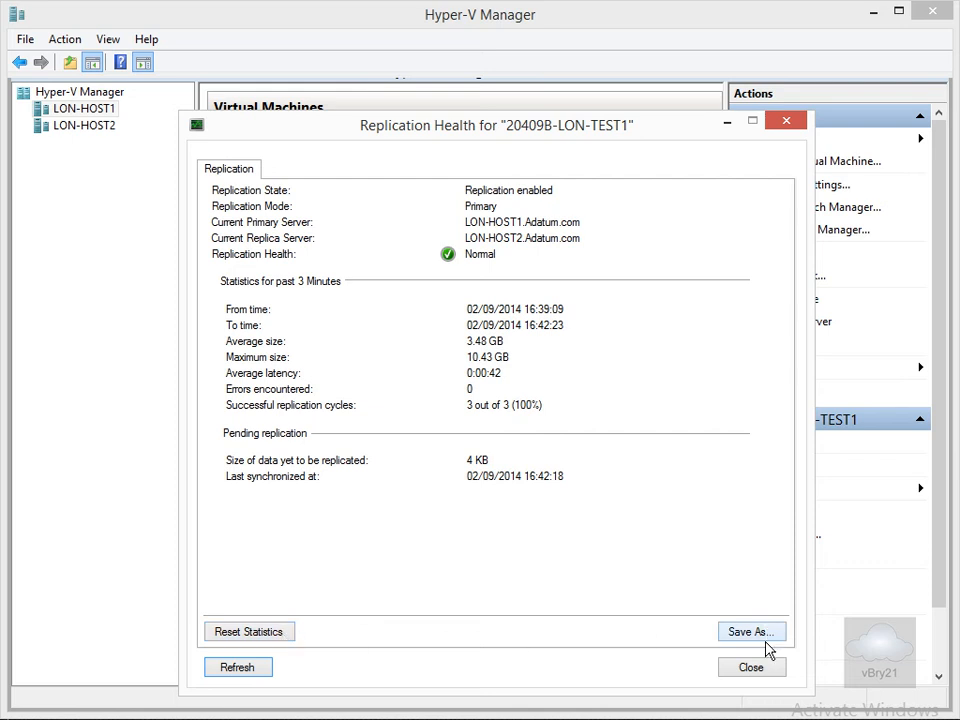
left_click(747, 670)
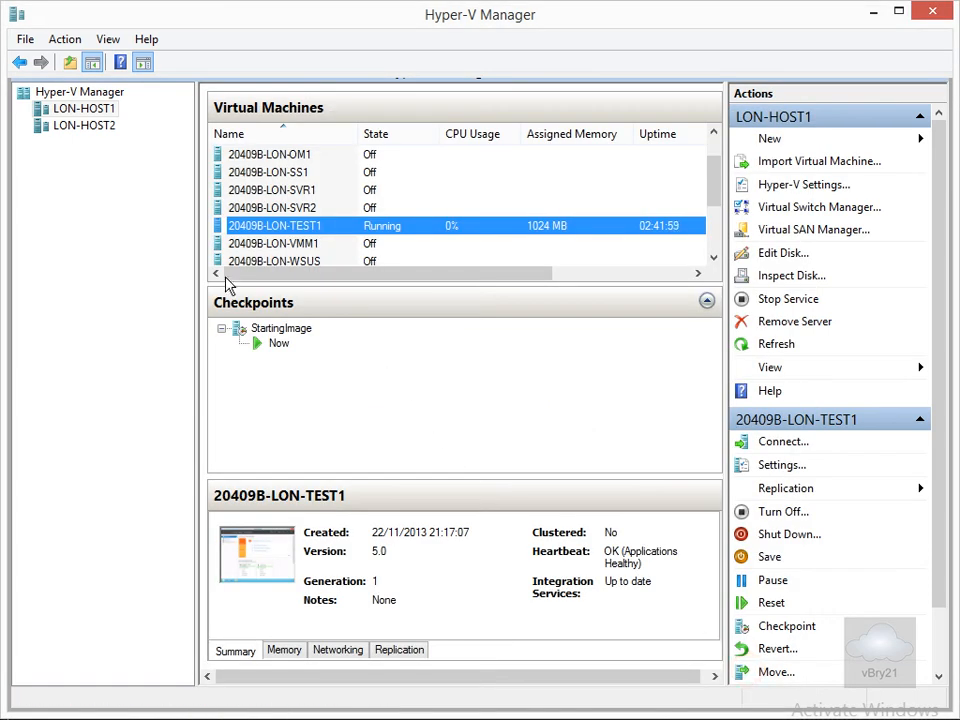
Examine the Failover TCP/IP settings of the network adapter in 20409B-LON-TEST1's settings on LON-HOST1.
right_click(262, 226)
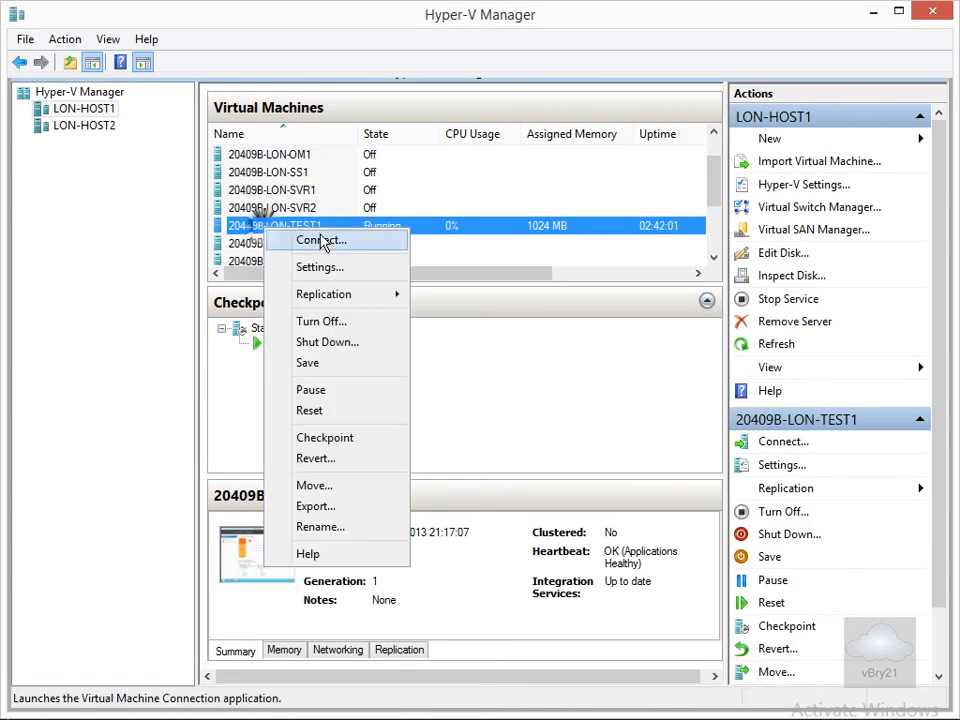
left_click(320, 267)
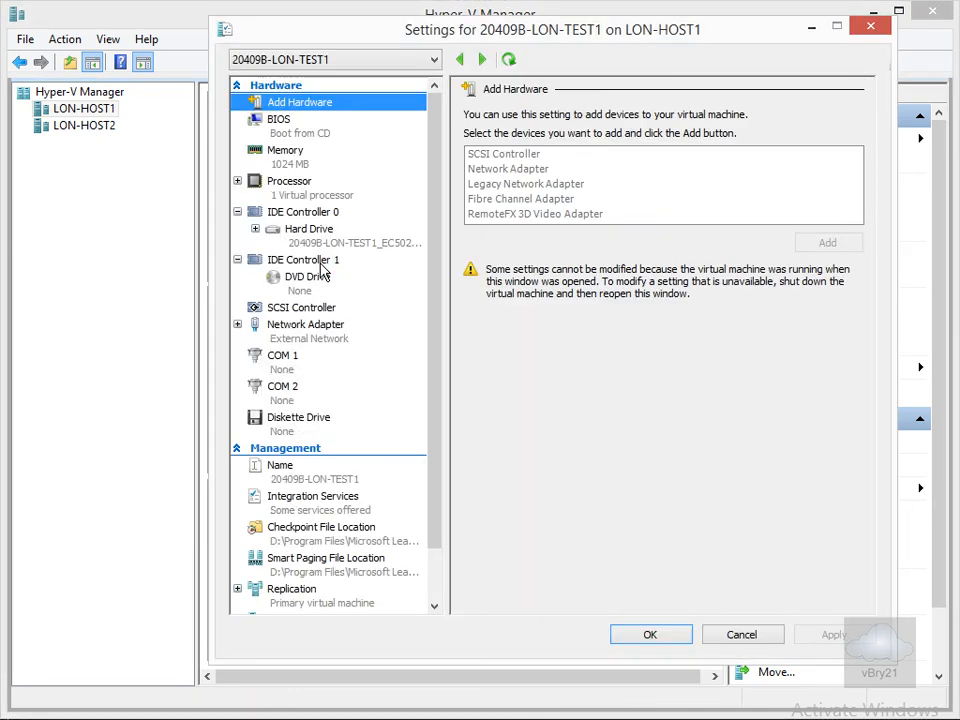
left_click(238, 327)
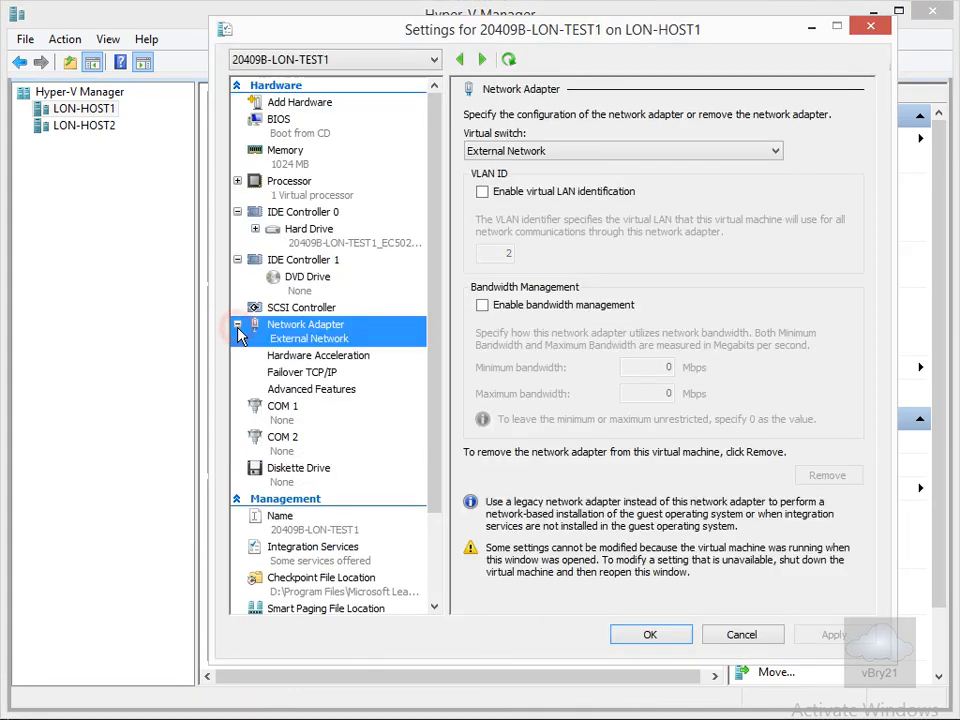
left_click(314, 374)
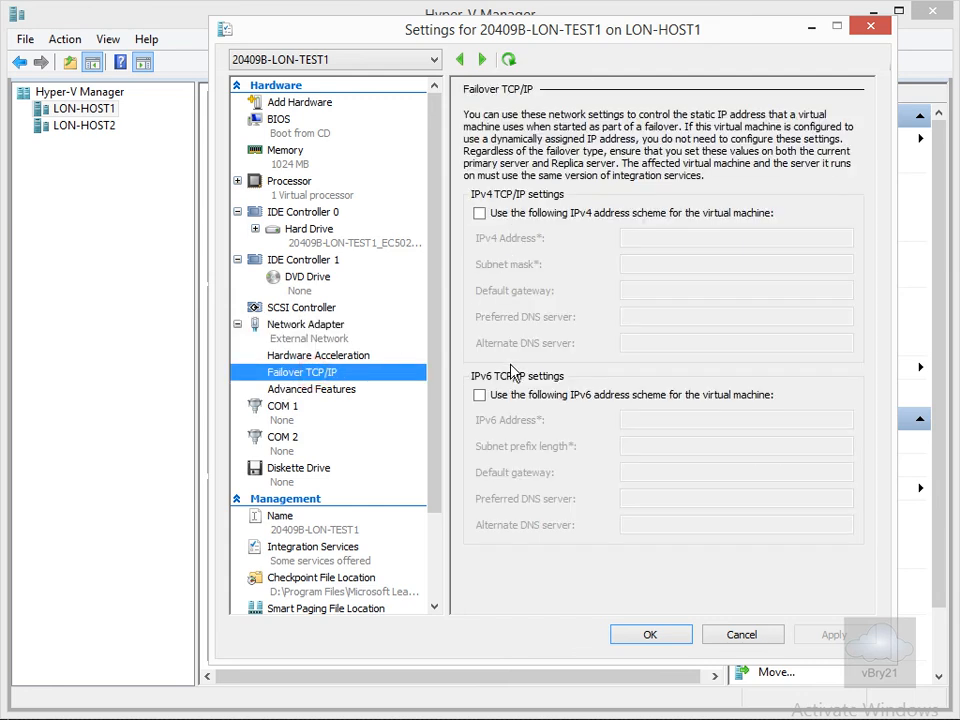
Review 20409B-LON-TEST1's replication settings, including the recovery points, replication VHDs and resynchronization options.
left_click_drag(435, 461, 436, 545)
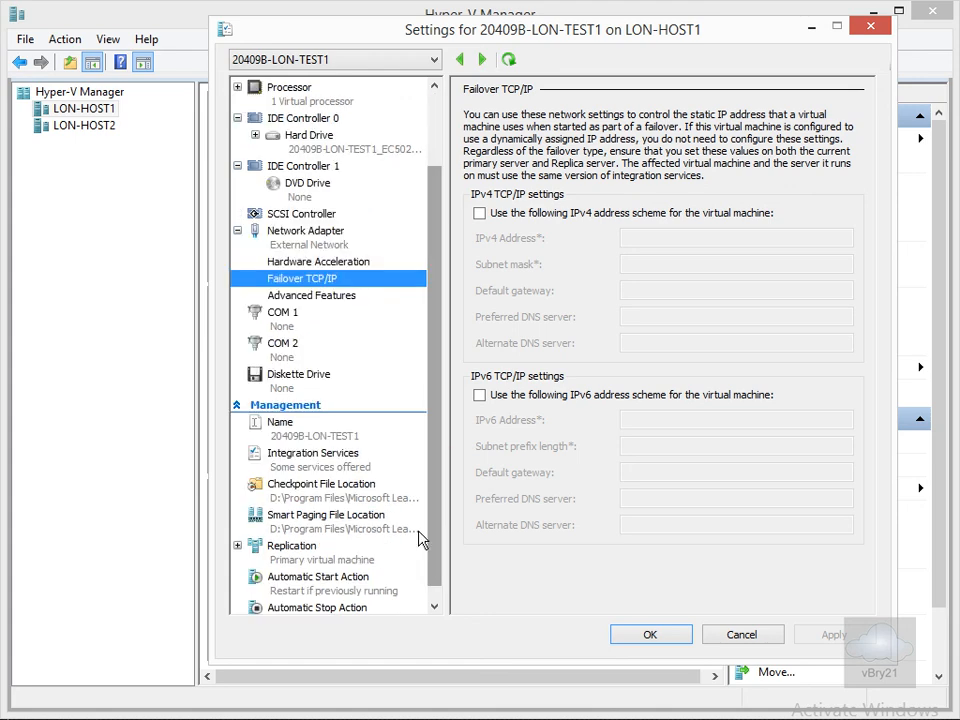
left_click(237, 549)
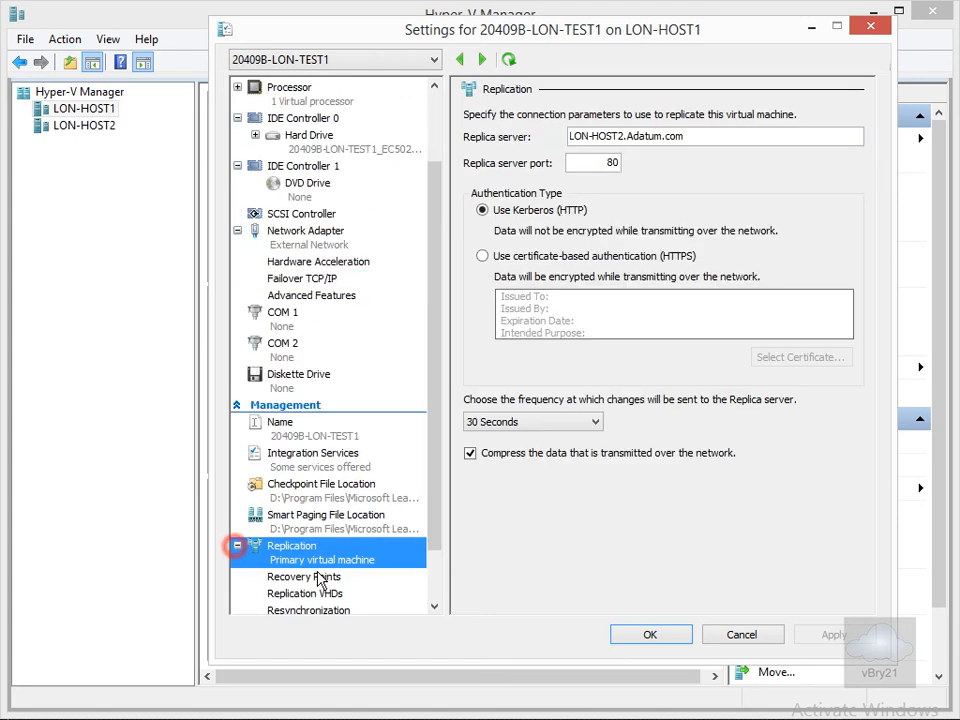
left_click(433, 610)
left_click(328, 546)
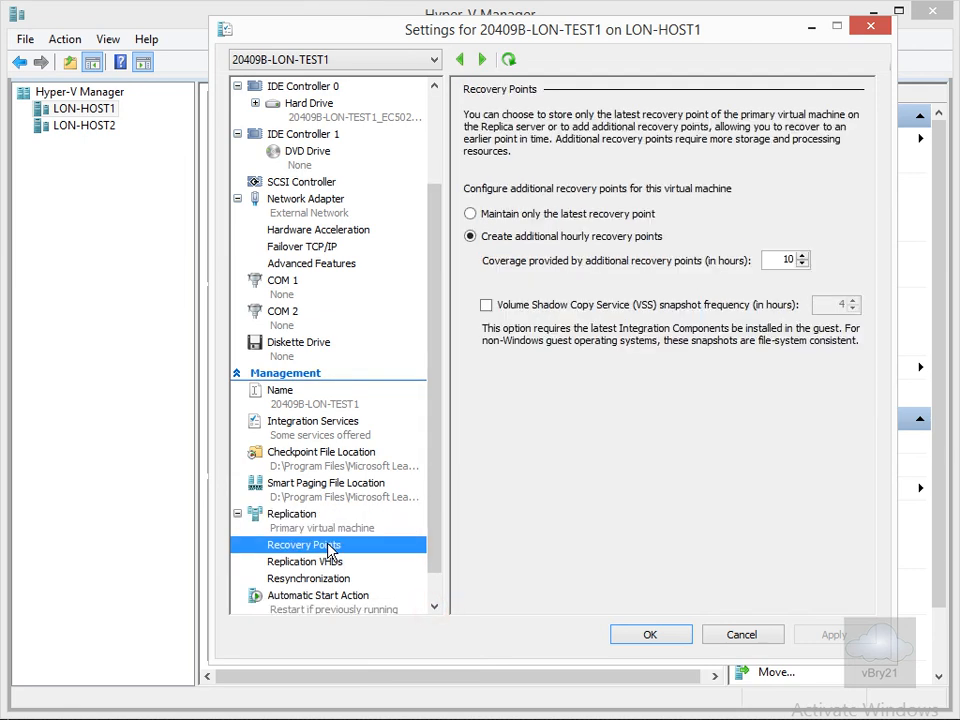
left_click(322, 562)
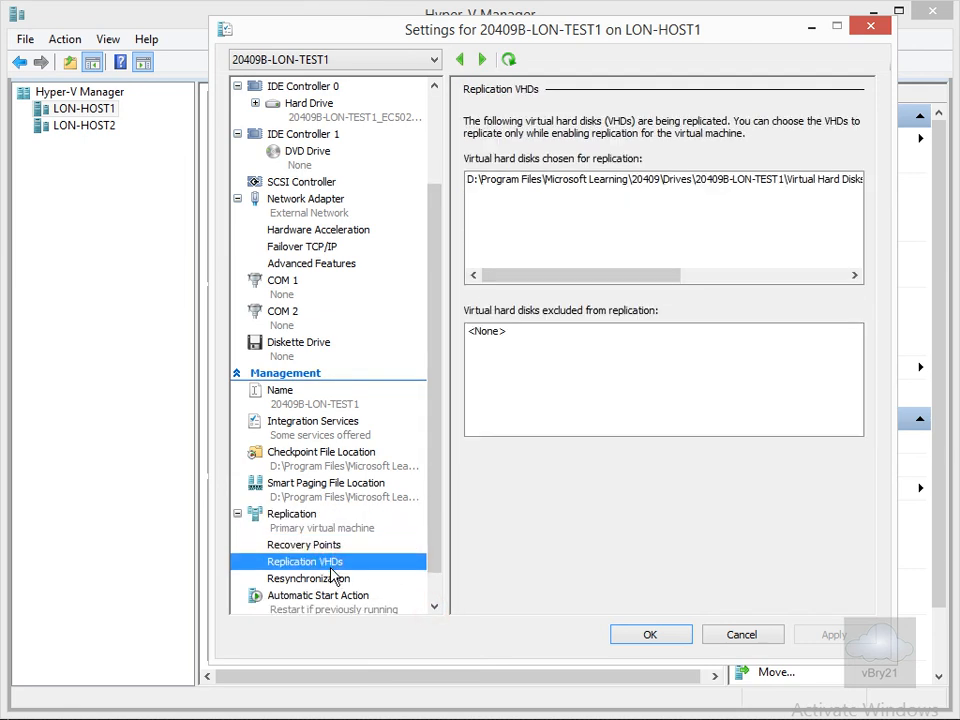
left_click(333, 582)
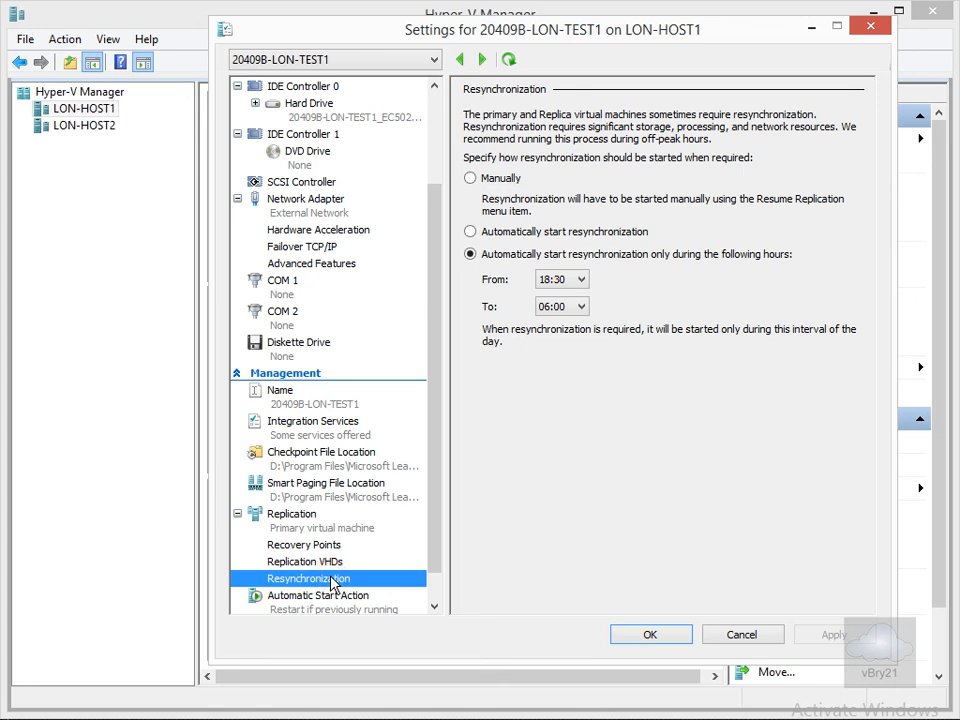
left_click(434, 607)
left_click_drag(435, 574, 435, 455)
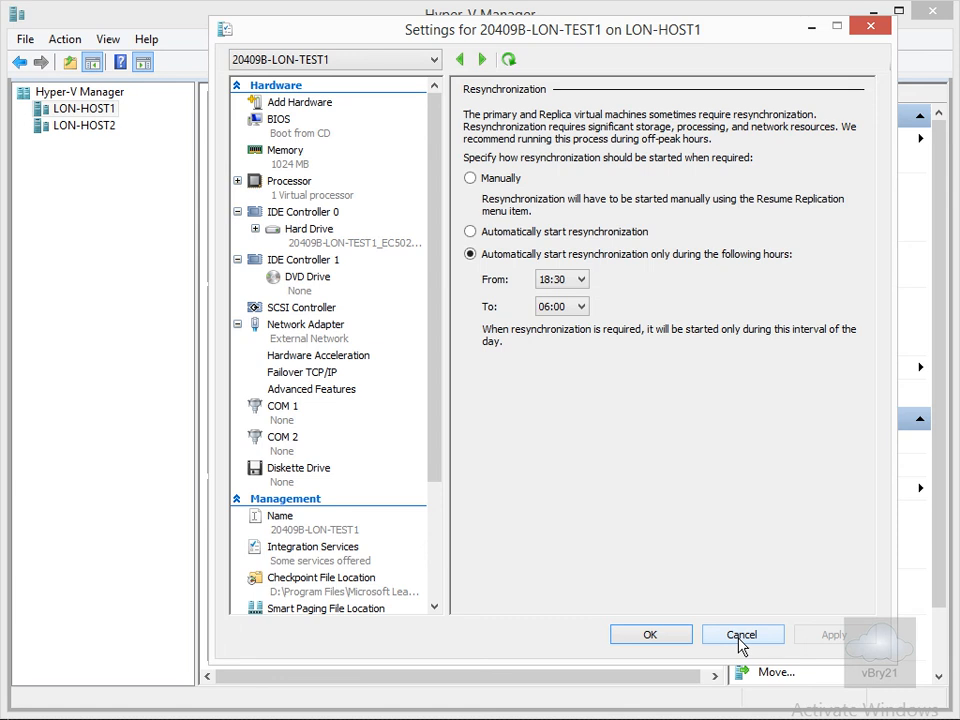